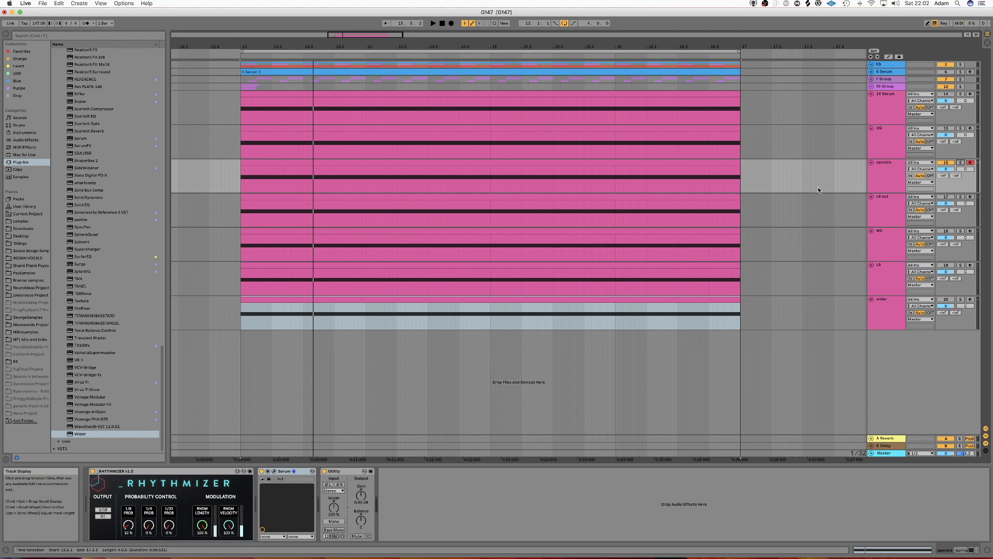
Select and solo the spectro track, then bring up its Serum window.
click(883, 180)
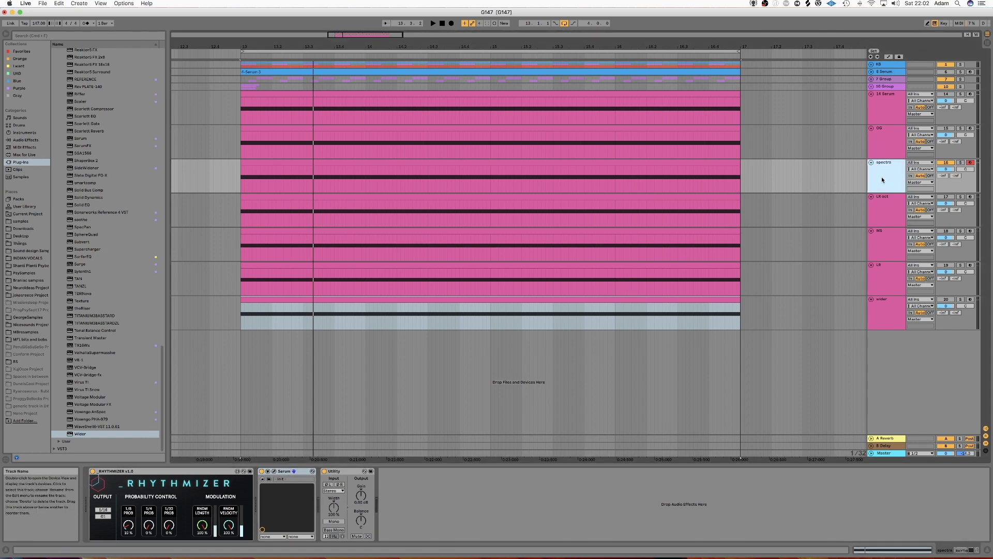
click(960, 162)
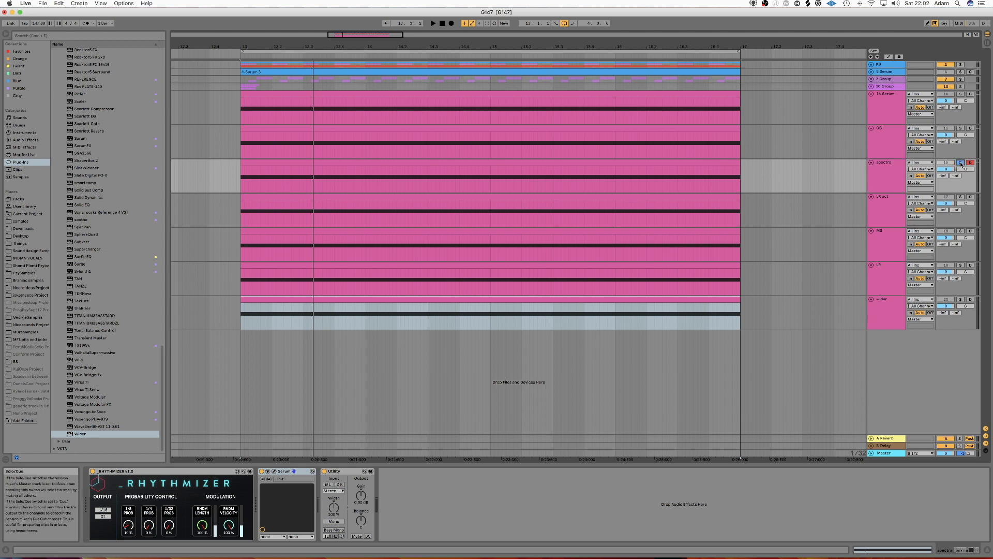
click(275, 470)
click(519, 140)
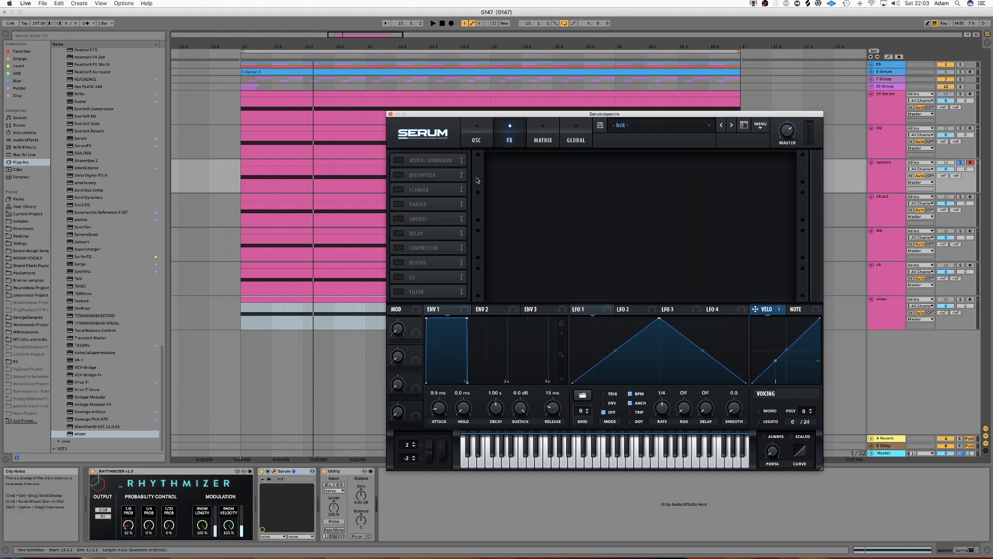
click(390, 114)
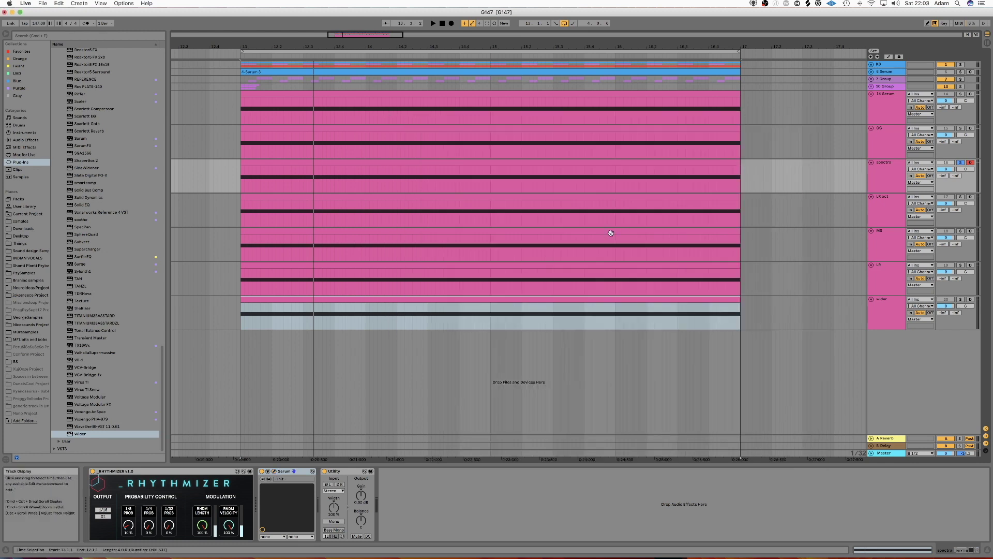
key(space)
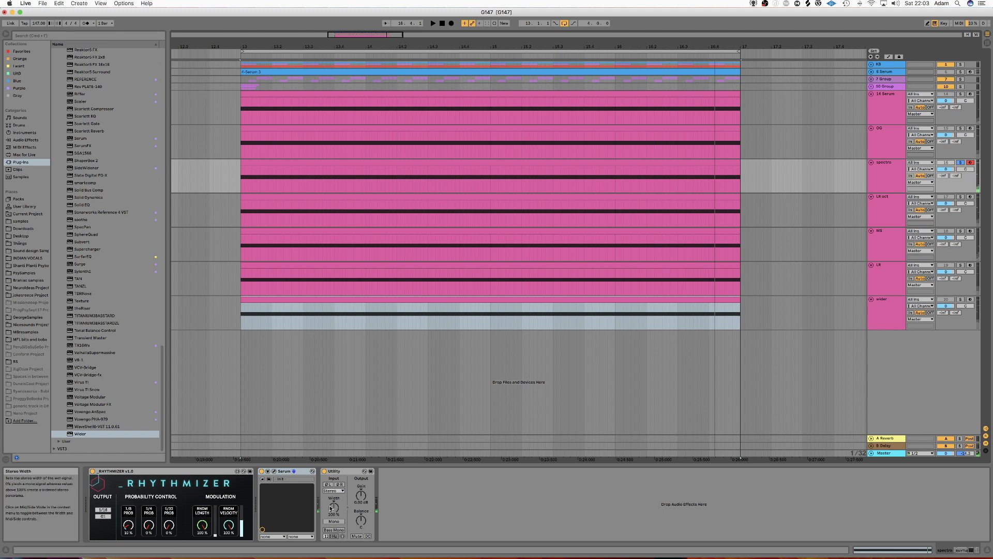
click(333, 522)
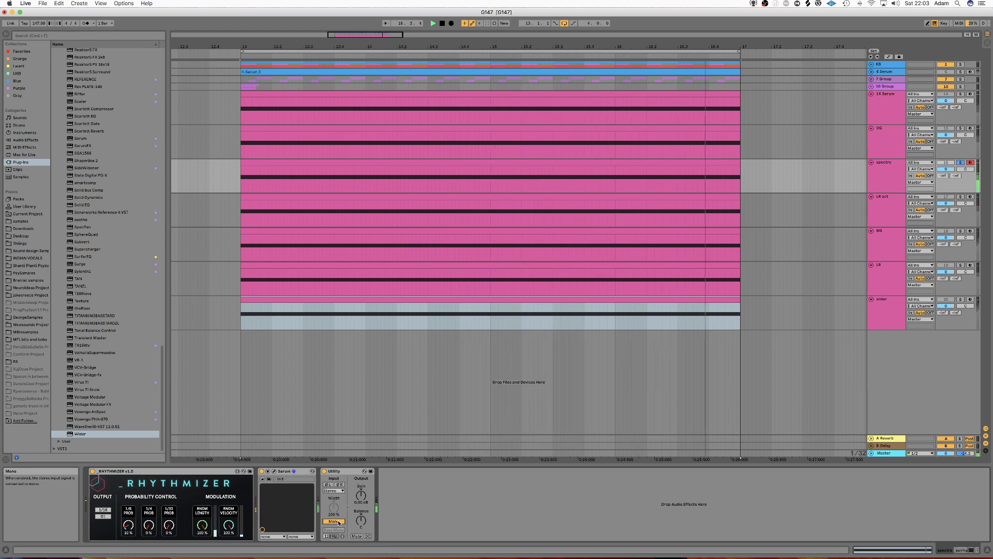
click(339, 521)
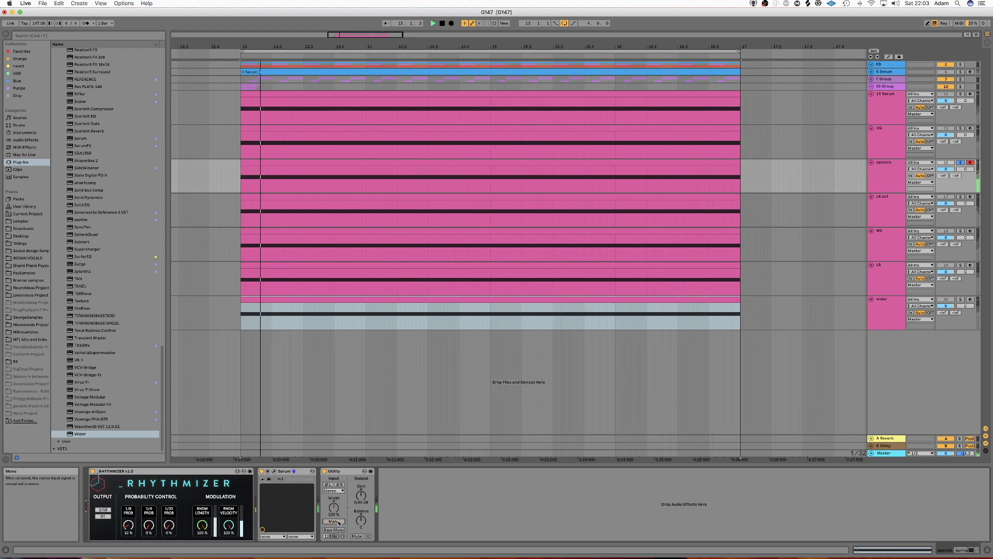
click(333, 521)
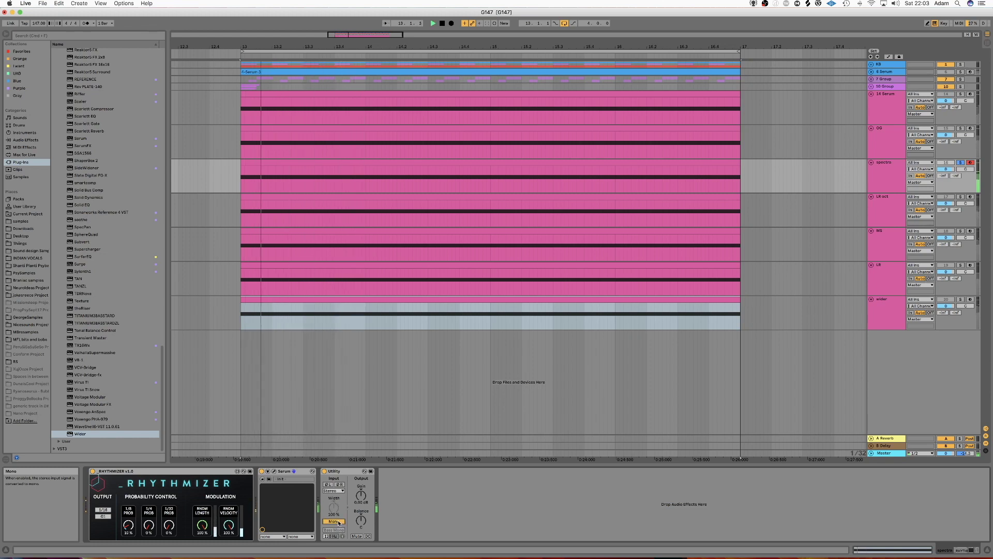
click(338, 522)
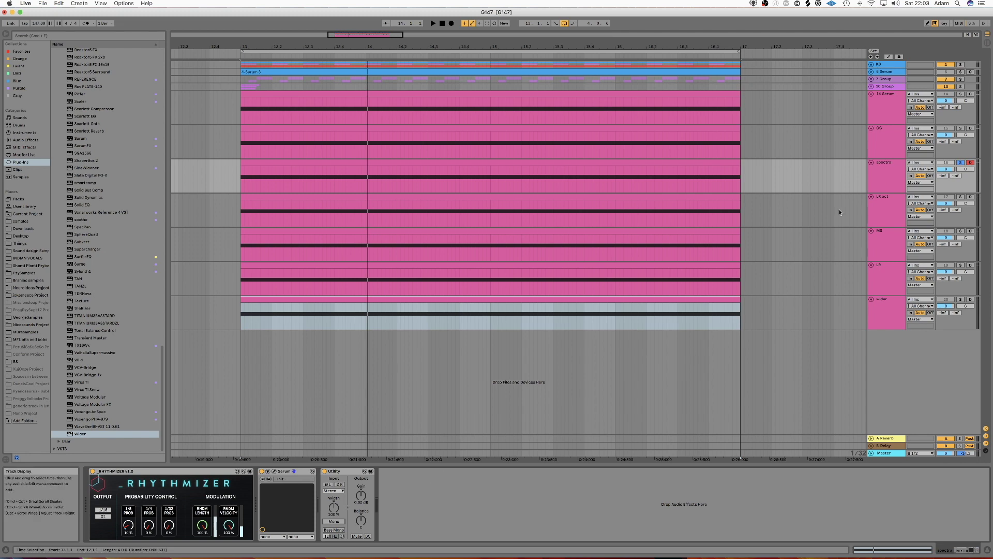
Insert a MIDI track below spectro, load Serum from the Purple collection, and copy in the spectro clip.
click(888, 180)
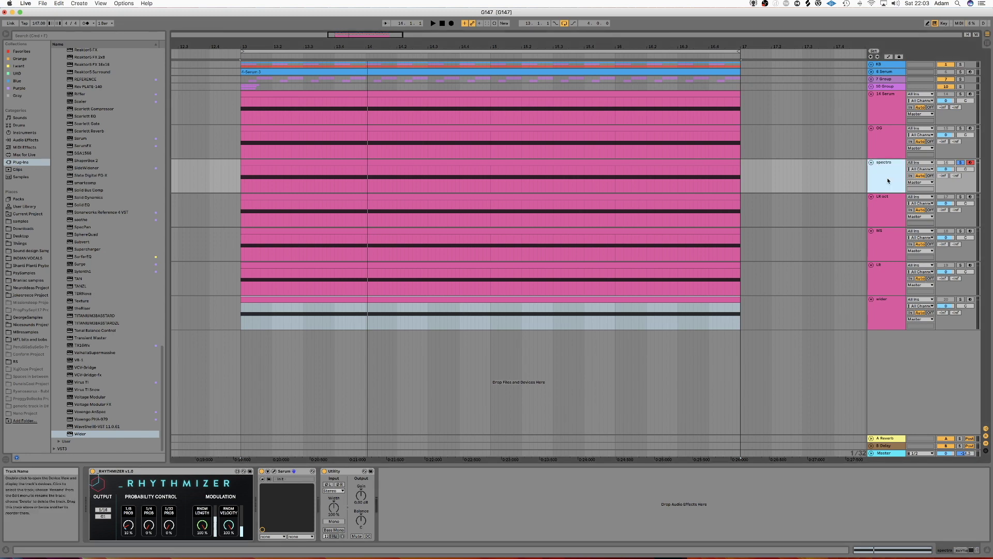
key(super+shift+t)
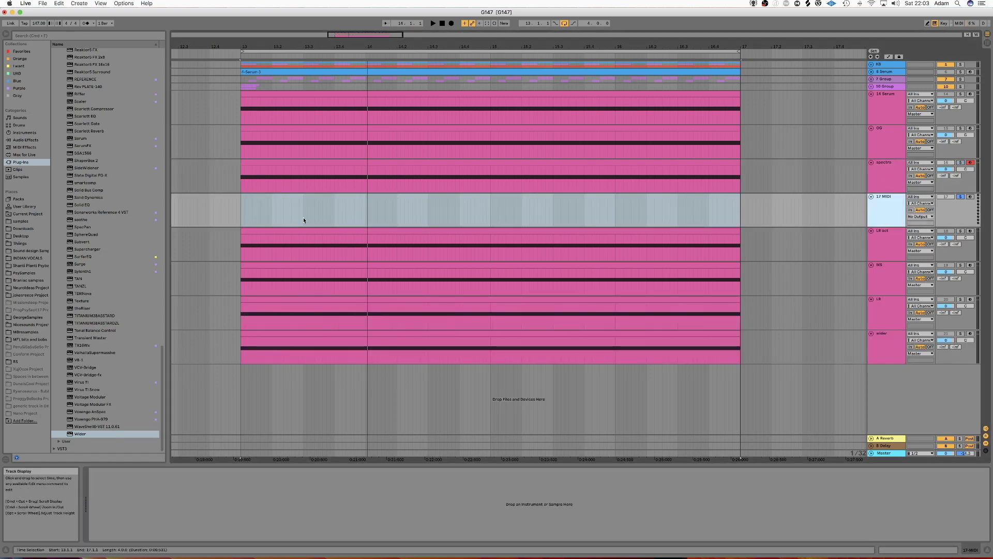
click(20, 88)
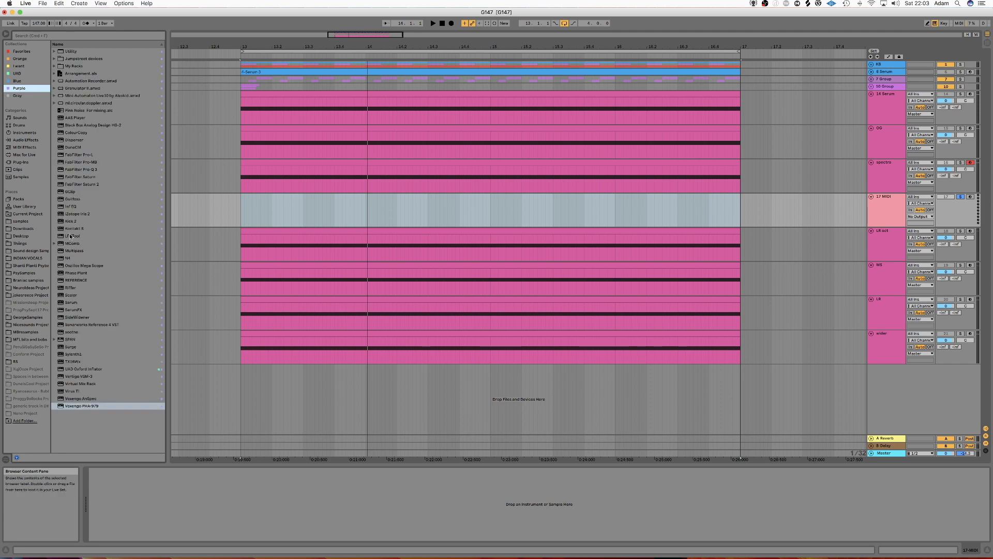
click(78, 300)
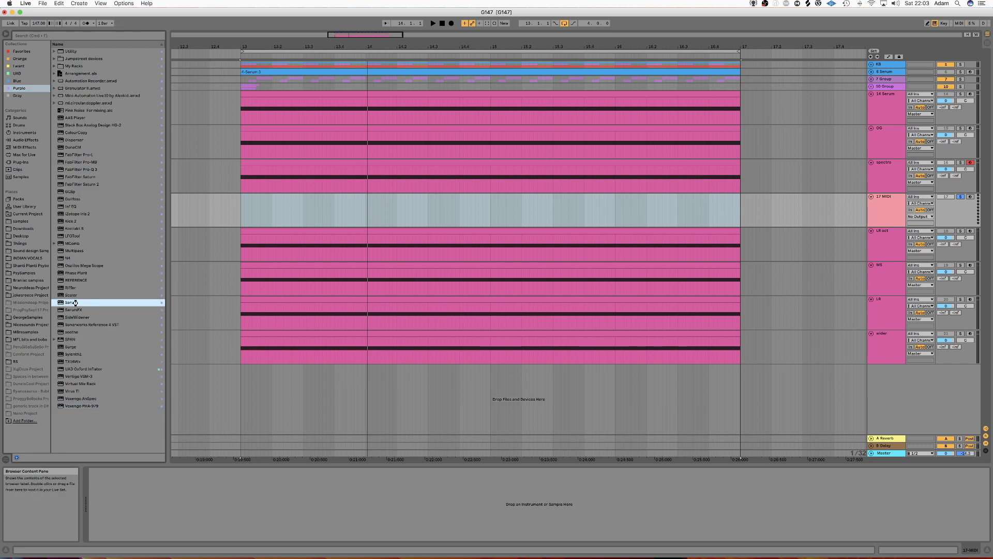
drag(380, 221, 380, 221)
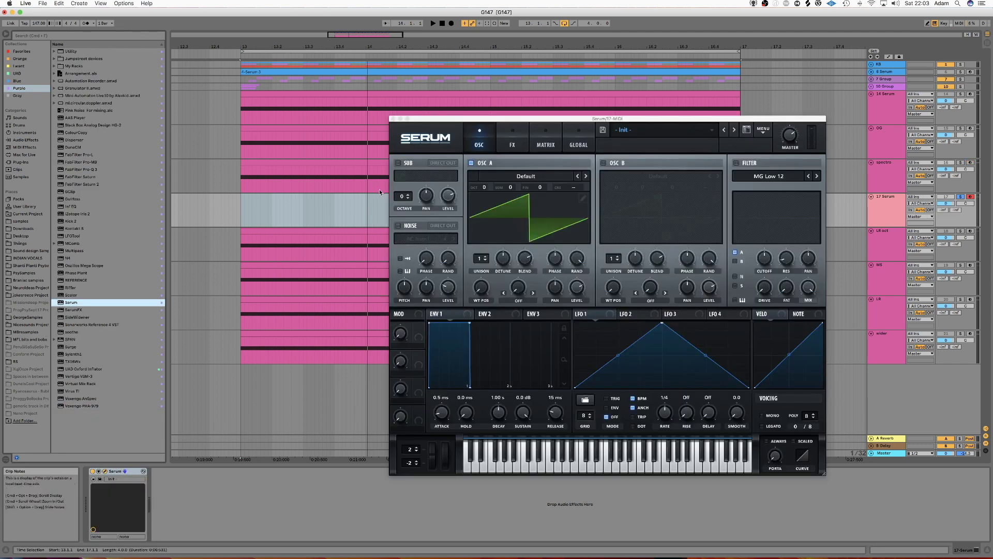
drag(448, 120, 532, 255)
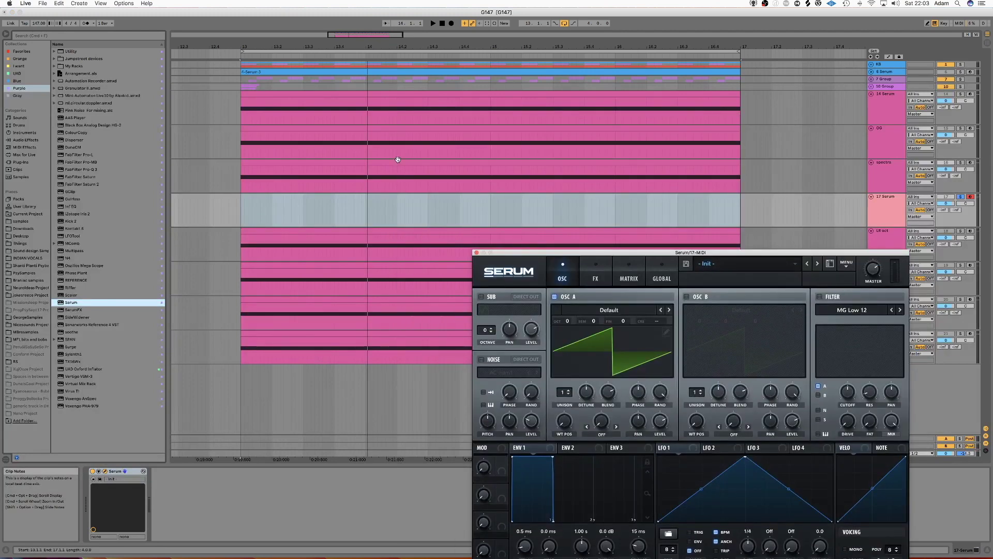
drag(397, 161, 398, 198)
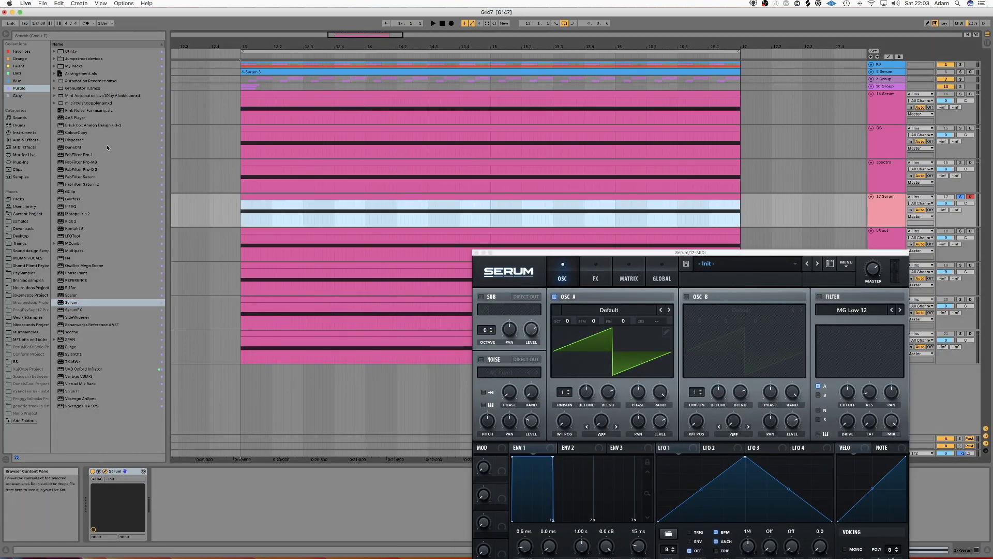
Put RHYTHMIZER before Serum with 100% random note length, and add a Utility after Serum.
click(55, 59)
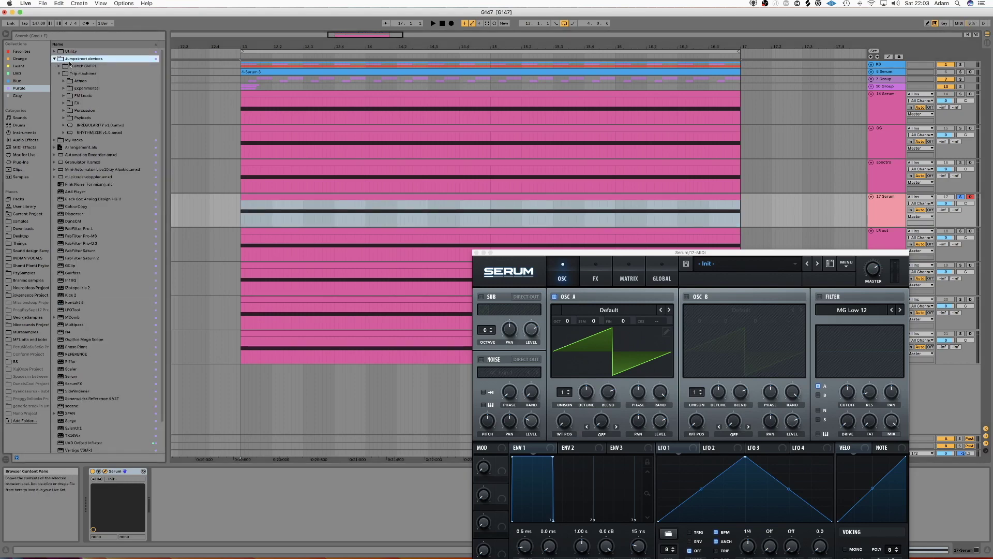
drag(65, 133, 154, 471)
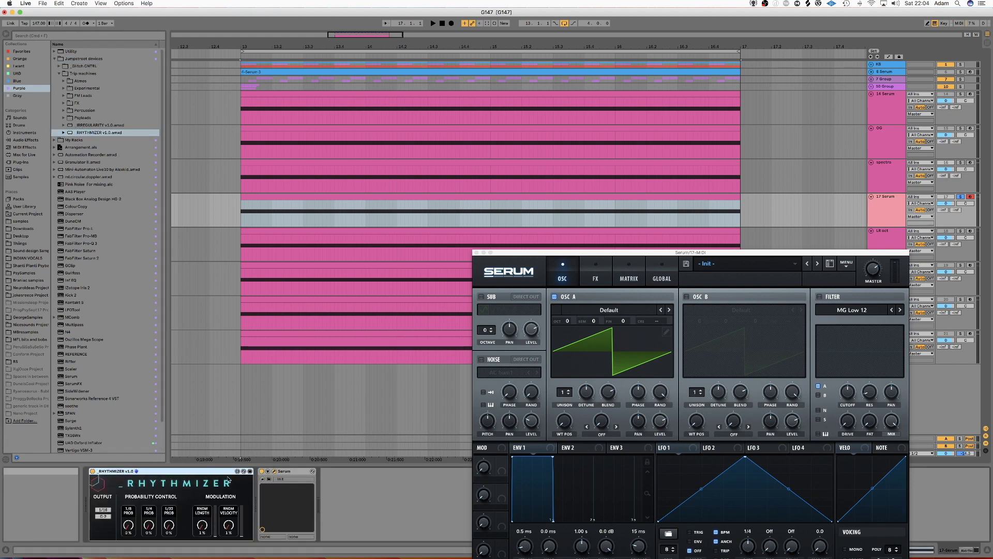
drag(211, 521, 209, 535)
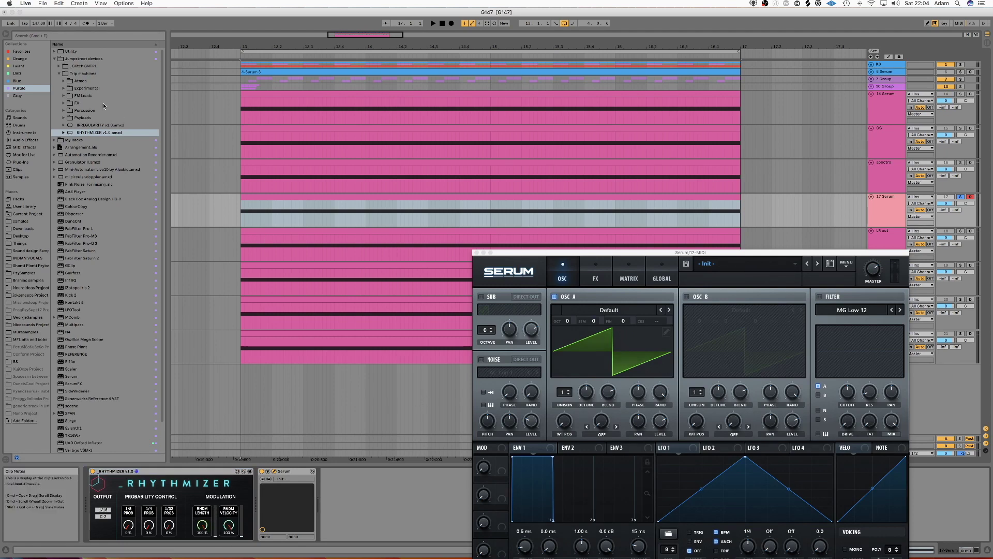
drag(70, 51, 350, 491)
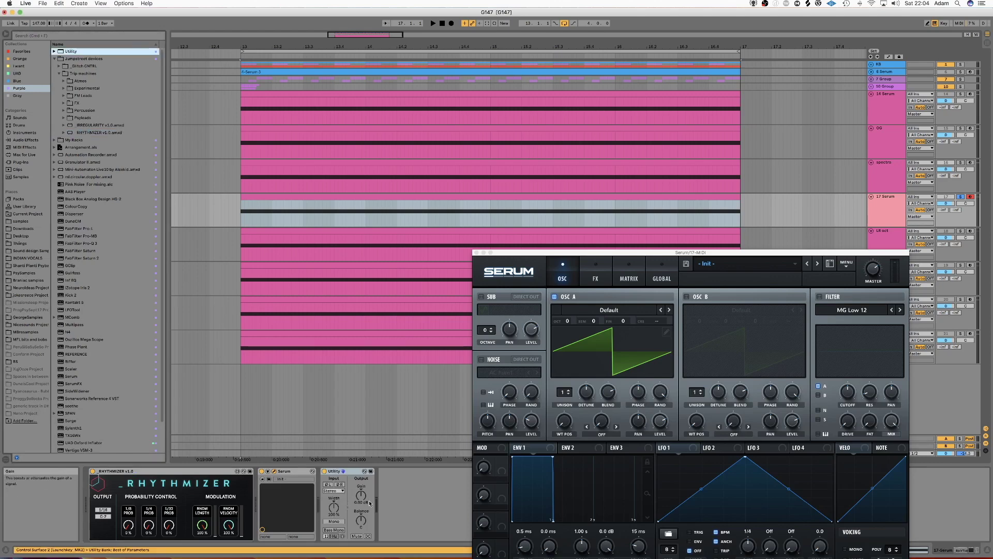
drag(572, 253, 415, 120)
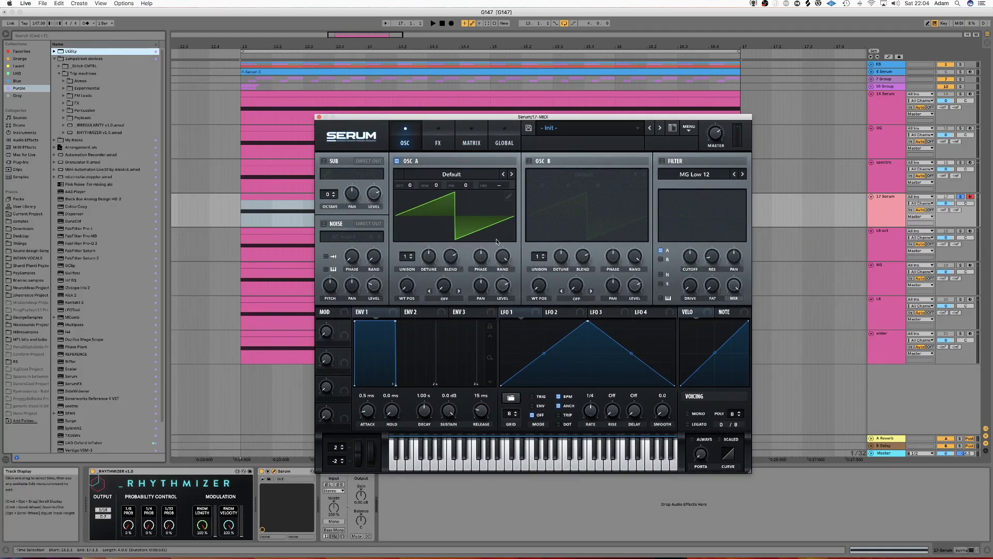
Load the Bizarre wavetable into oscillator A and set its wavetable position to 97.
click(463, 175)
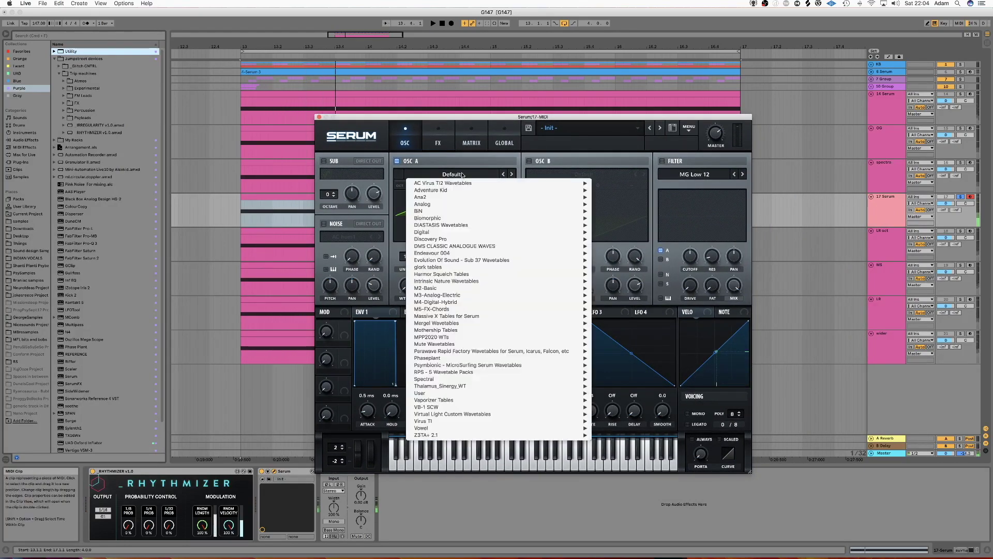
mouse_move(462, 345)
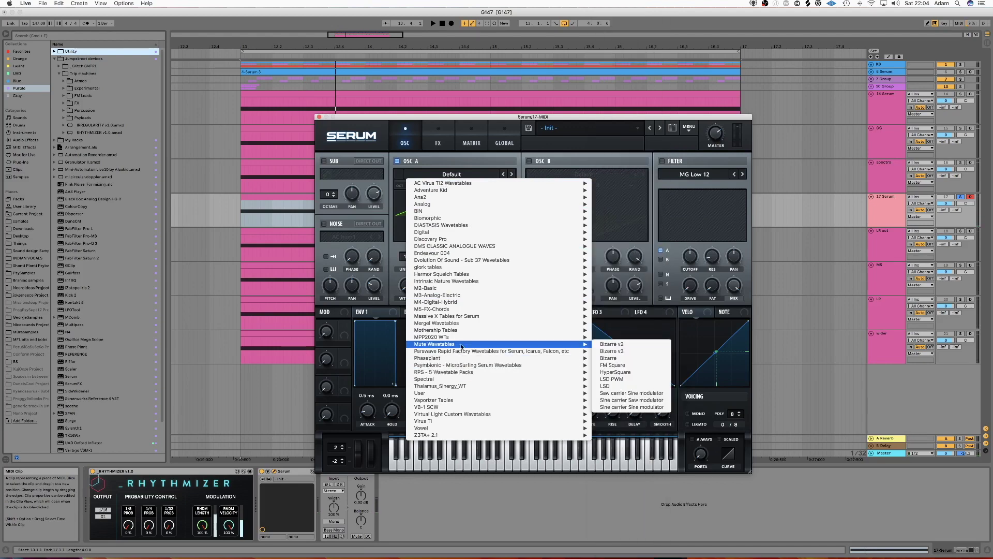
click(619, 358)
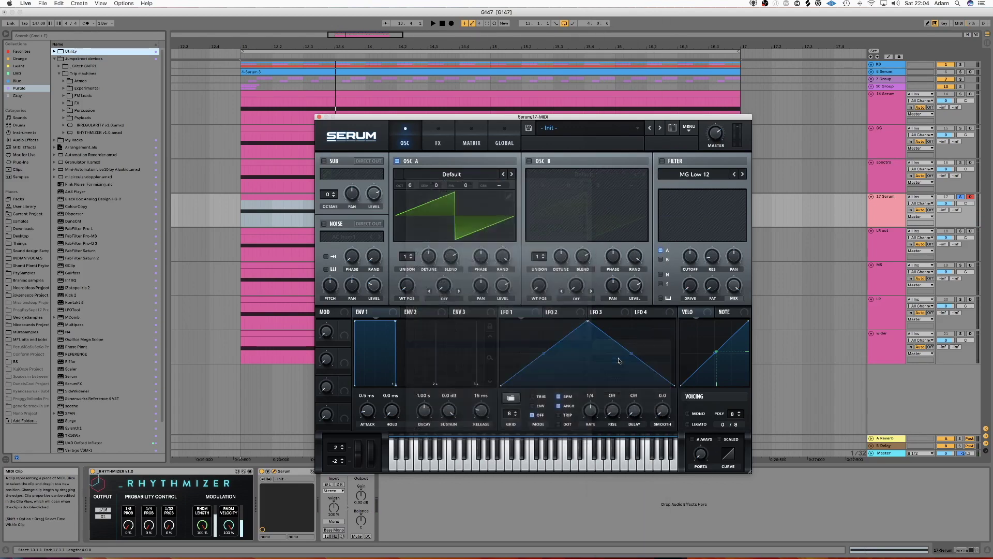
key(space)
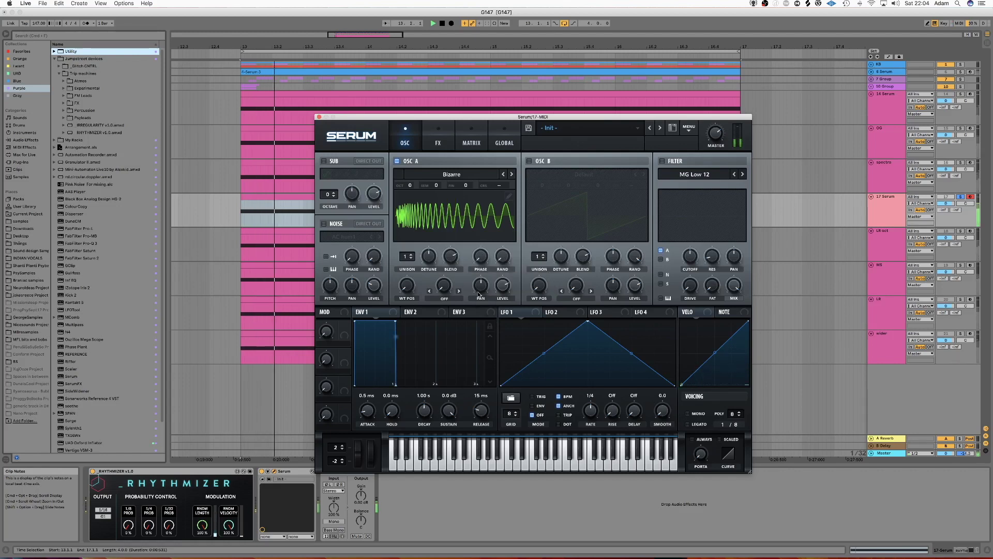
drag(414, 291, 410, 258)
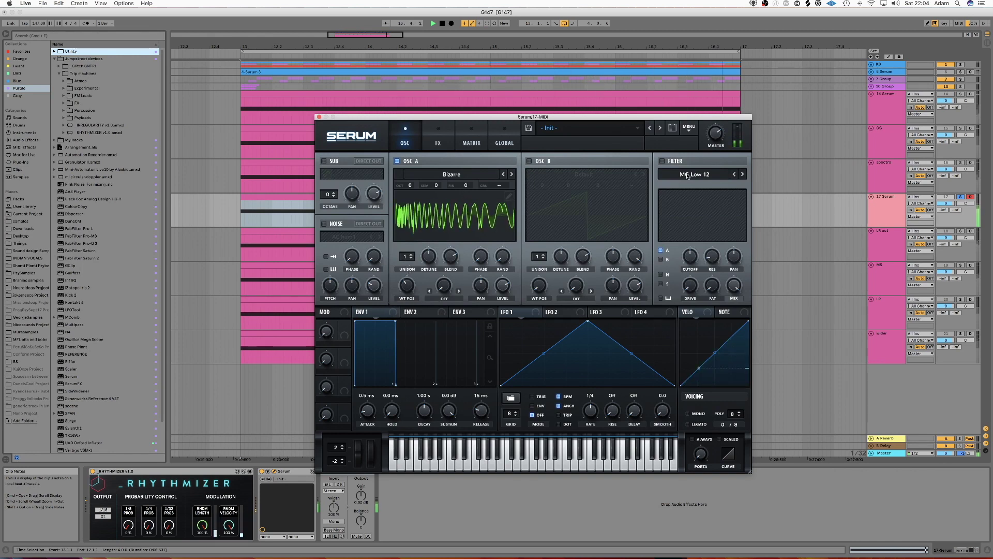
Enable Serum's filter and set its type to Band 24.
click(660, 161)
click(743, 175)
click(744, 175)
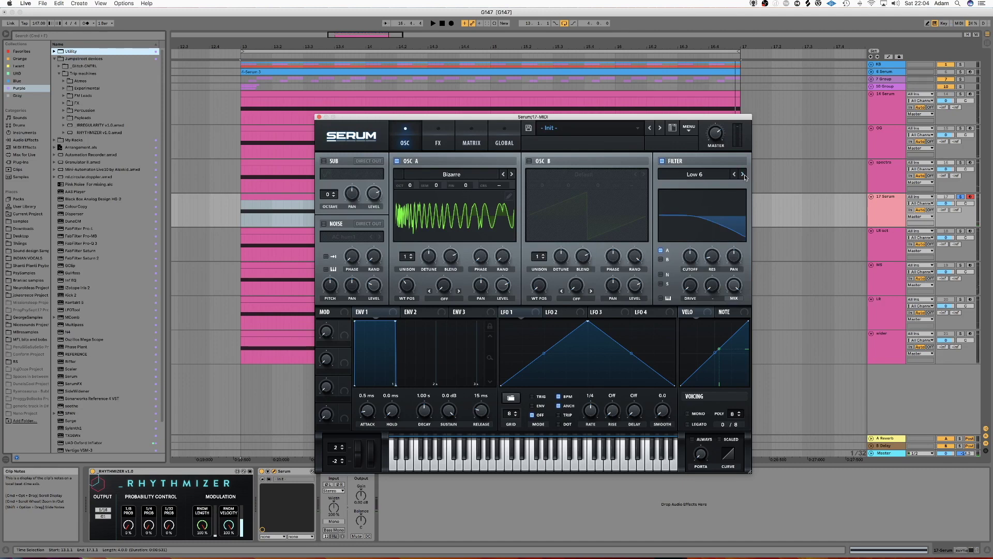
click(743, 174)
click(743, 174)
click(743, 174)
click(743, 175)
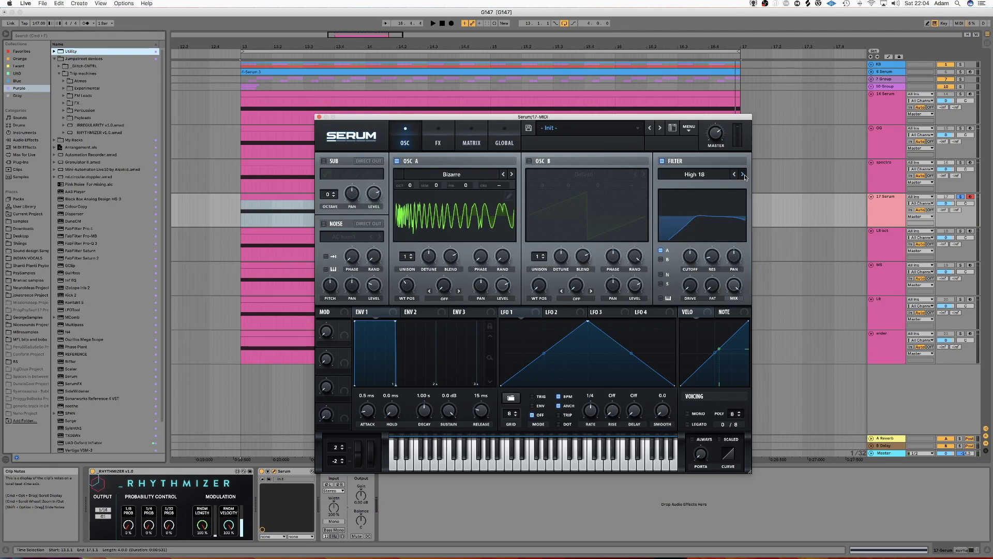
click(743, 175)
click(743, 174)
click(743, 175)
click(743, 174)
Lower the filter cutoff, modulate it with velocity, and set oscillator A to -1 octave.
key(space)
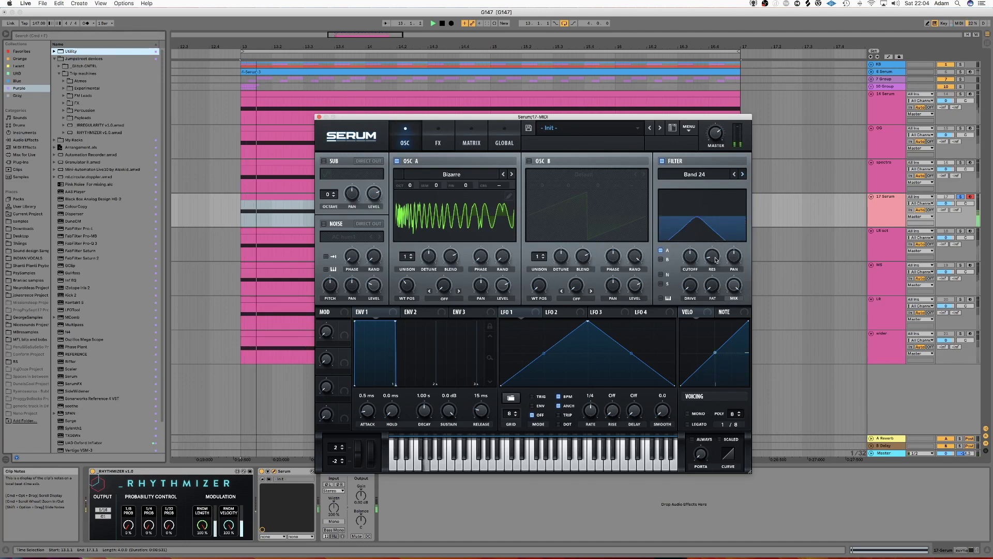
mouse_move(716, 235)
drag(716, 235, 708, 236)
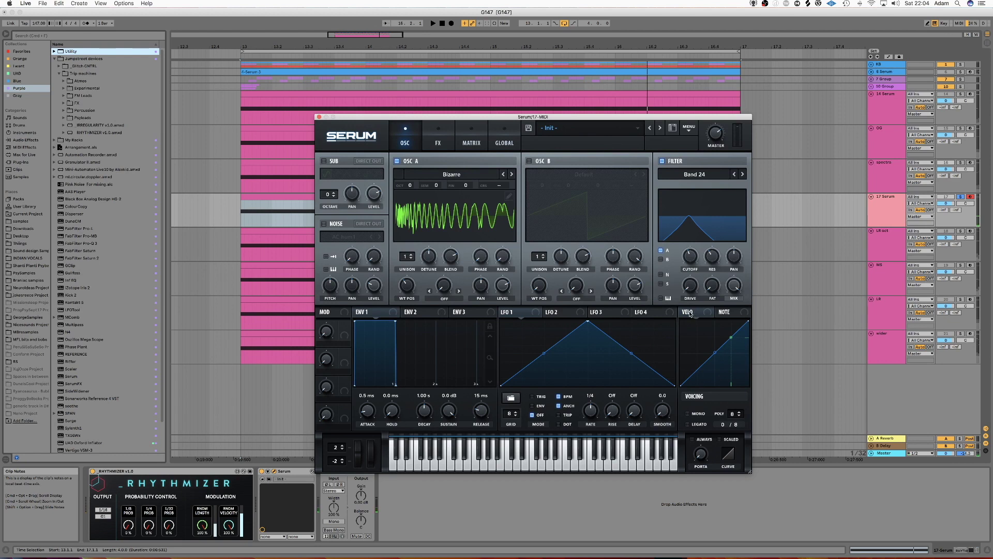
drag(690, 314, 690, 256)
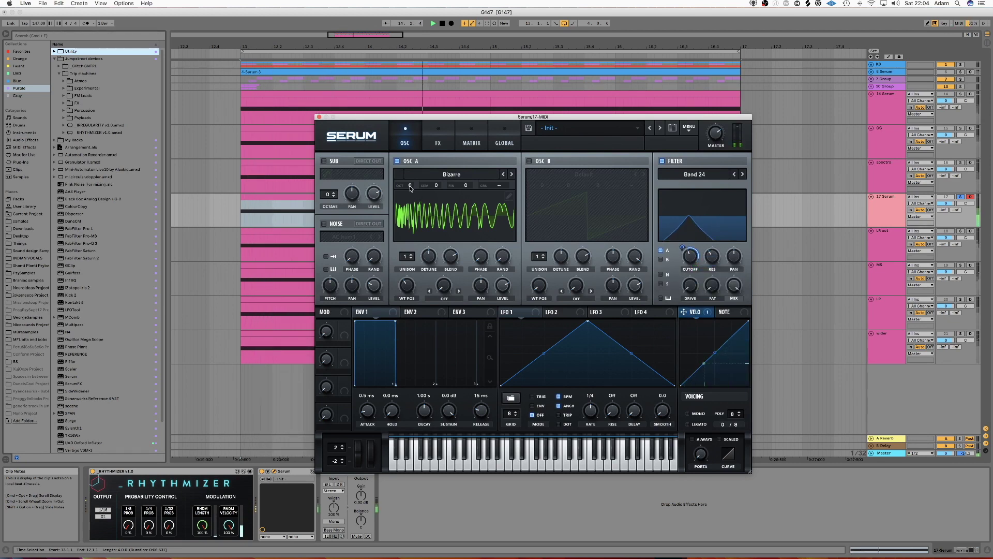
drag(410, 186, 412, 196)
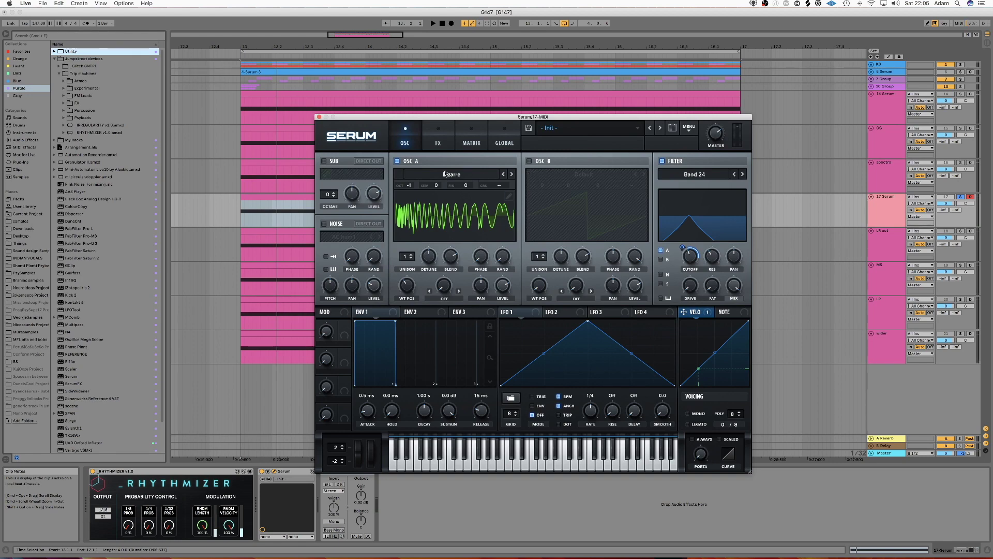
Copy oscillator A to B, then apply Proc:Squarify to A's wavetable for odd harmonics.
click(689, 130)
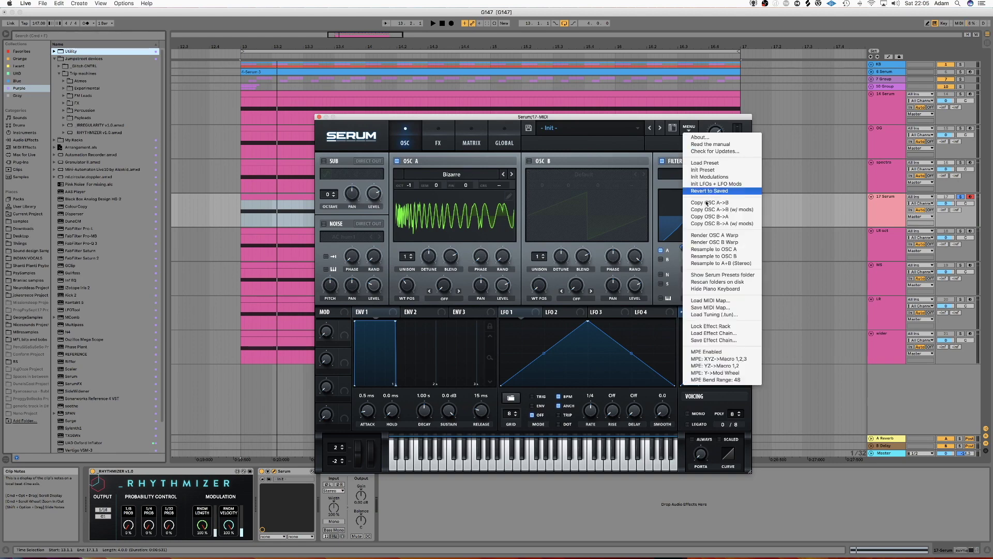
click(650, 207)
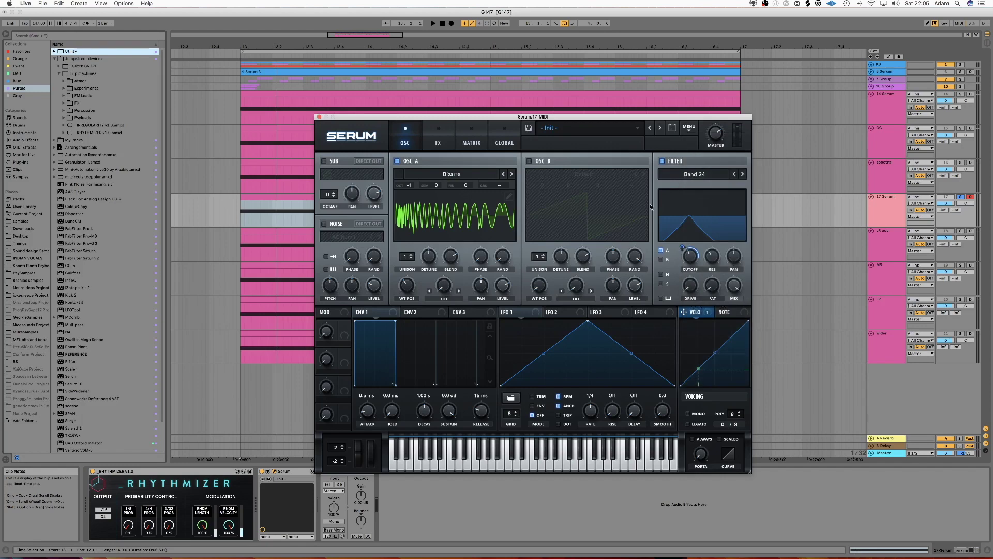
click(510, 196)
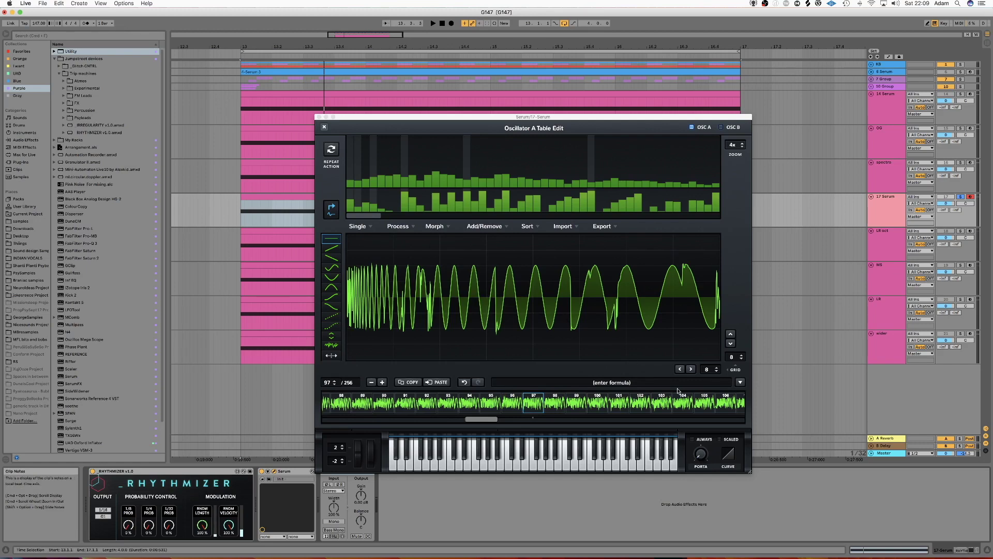
click(741, 383)
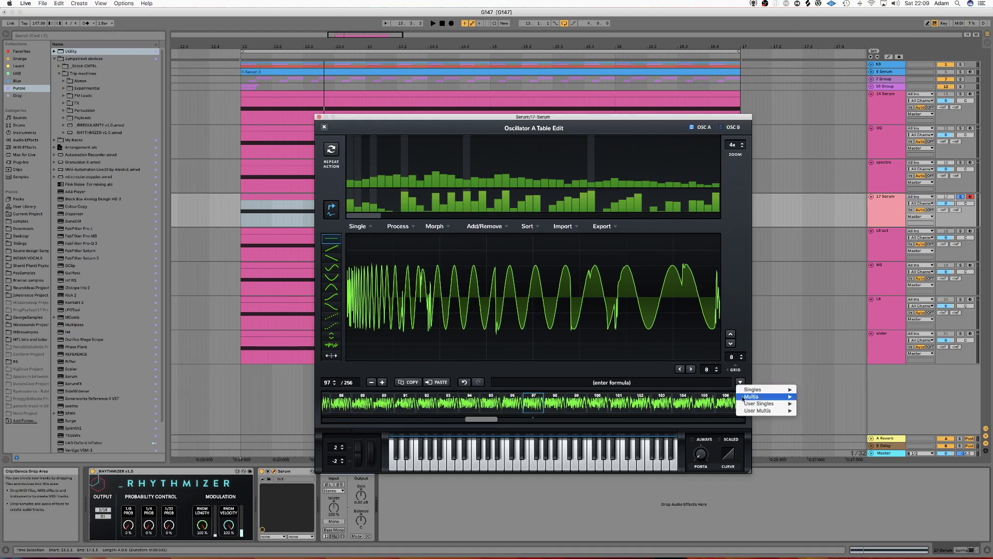
mouse_move(746, 399)
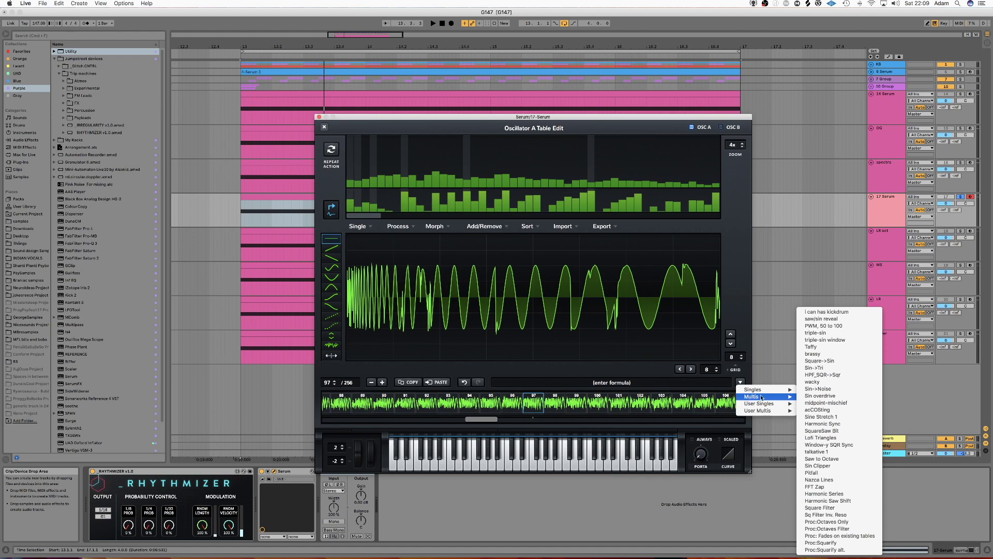
click(834, 543)
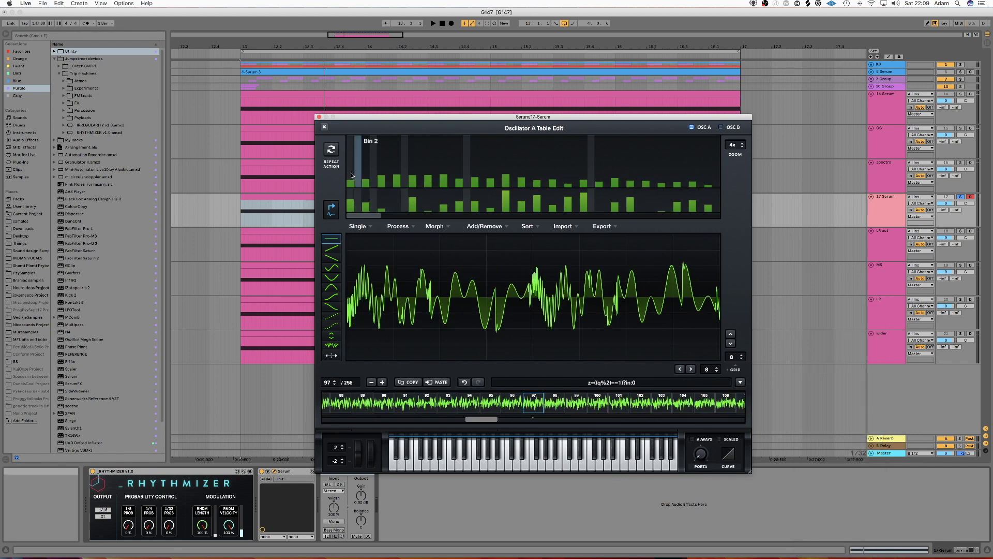
click(324, 127)
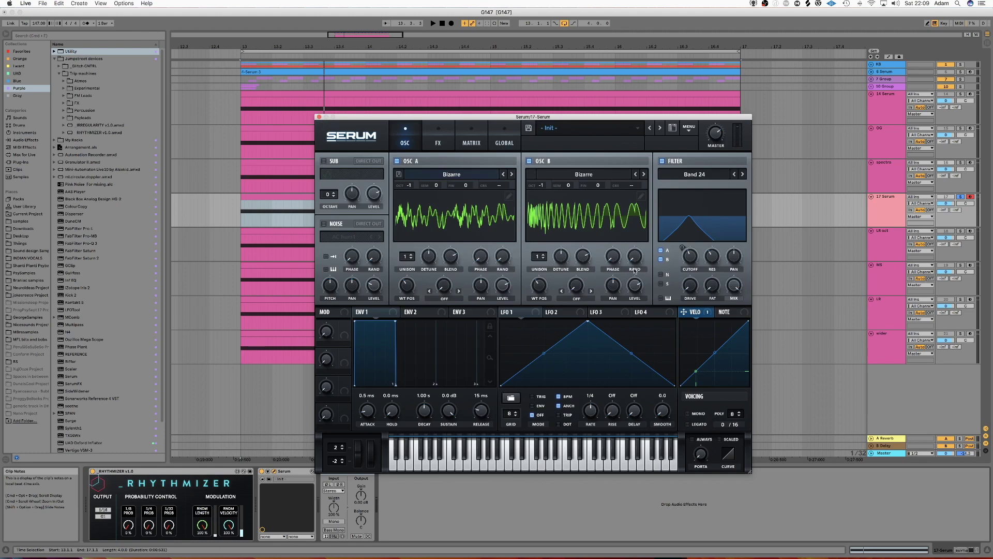
Apply Proc:Squarify alt. to oscillator B's wavetable for even harmonics and view it flat.
click(639, 198)
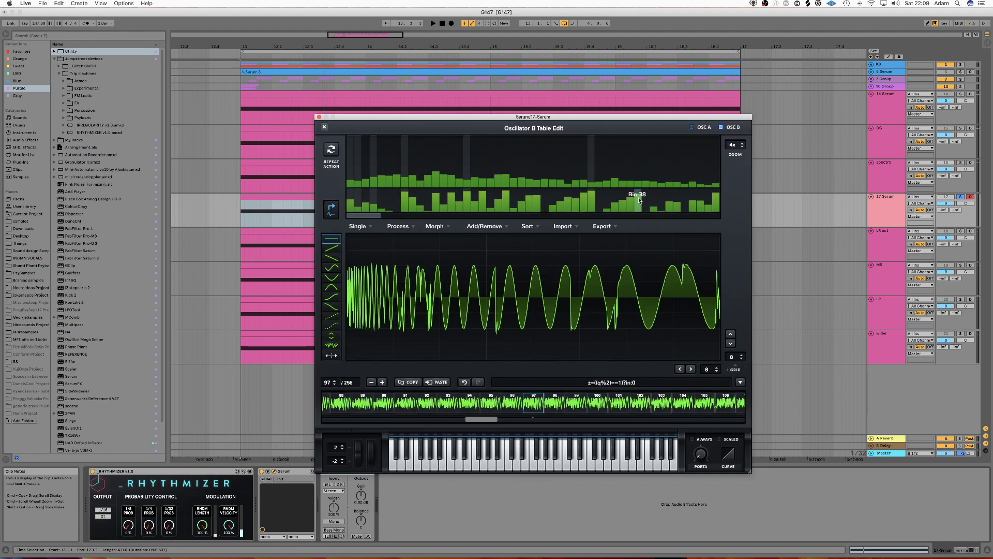
click(740, 383)
mouse_move(765, 396)
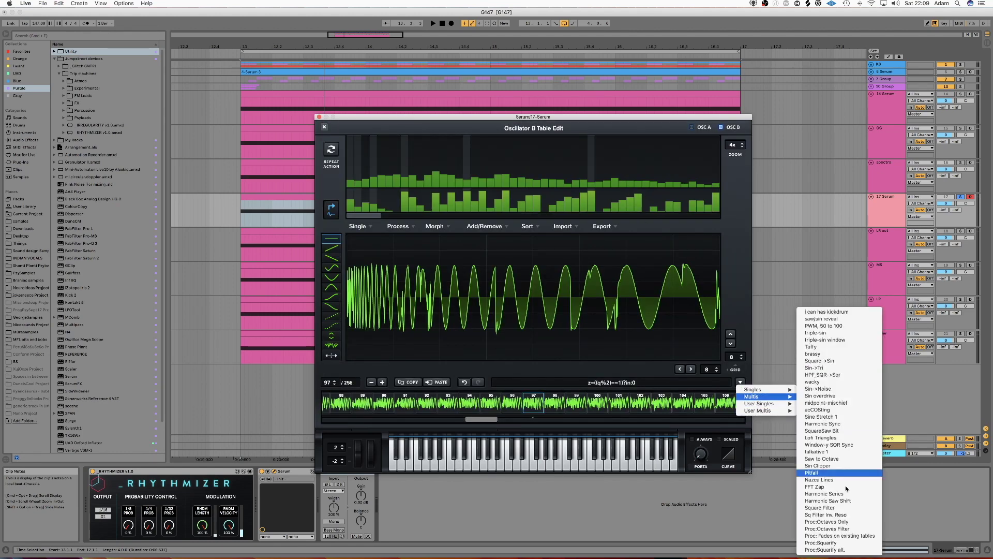
click(838, 549)
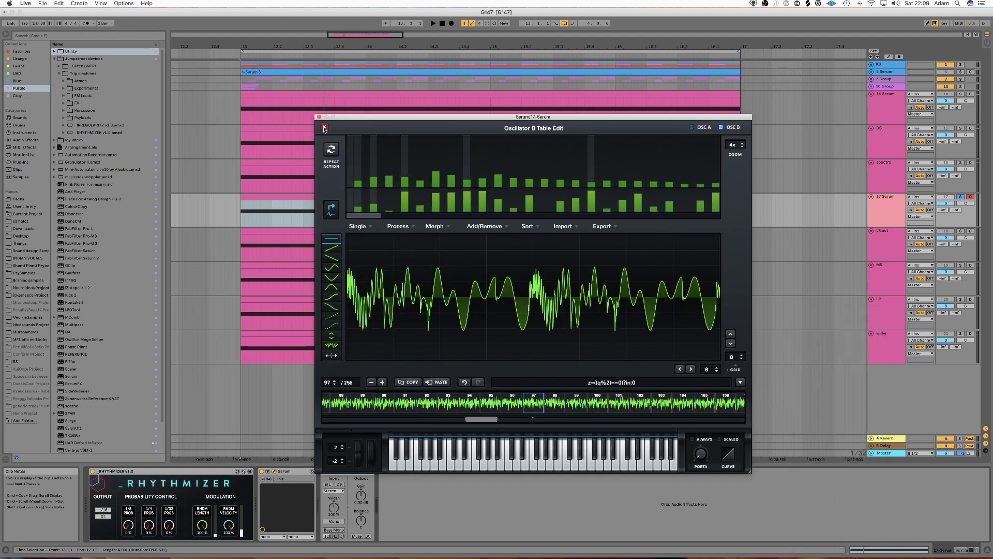
key(Escape)
click(592, 226)
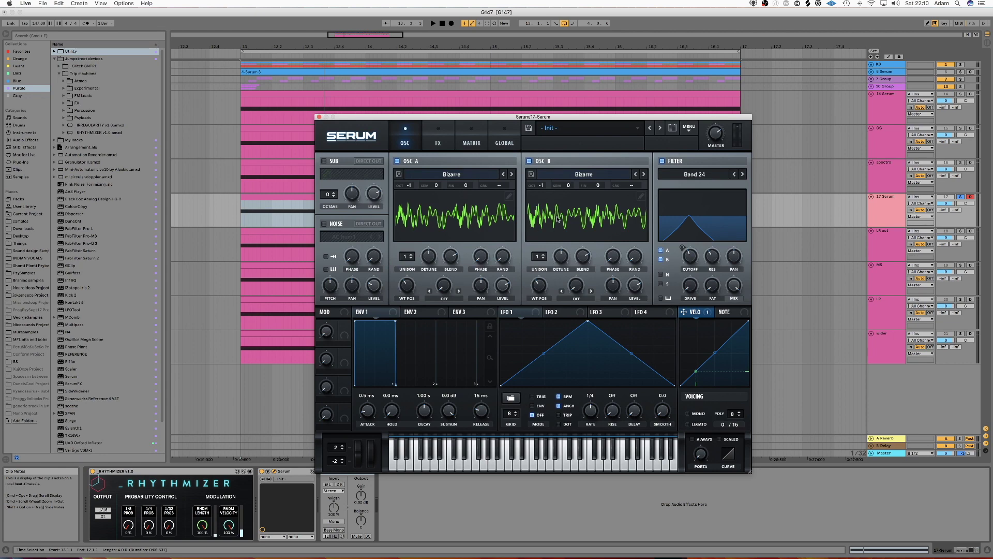
Inspect both oscillators' processed wavetables and start playback.
click(509, 196)
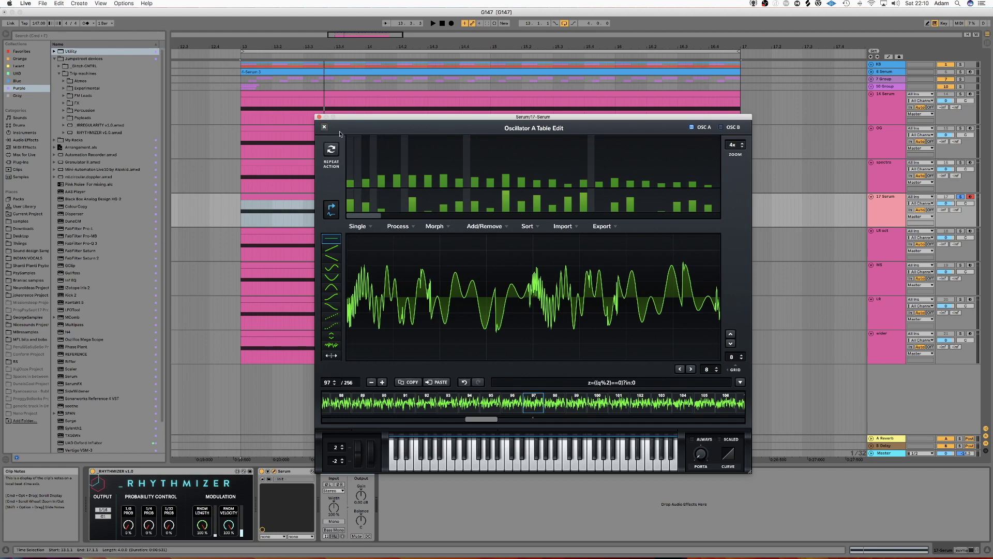
click(324, 127)
click(634, 193)
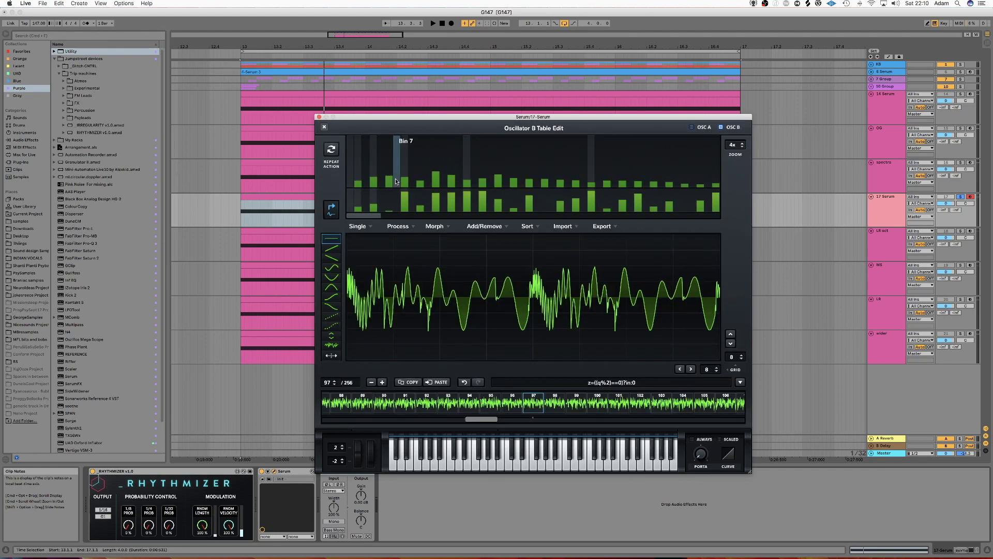
click(324, 127)
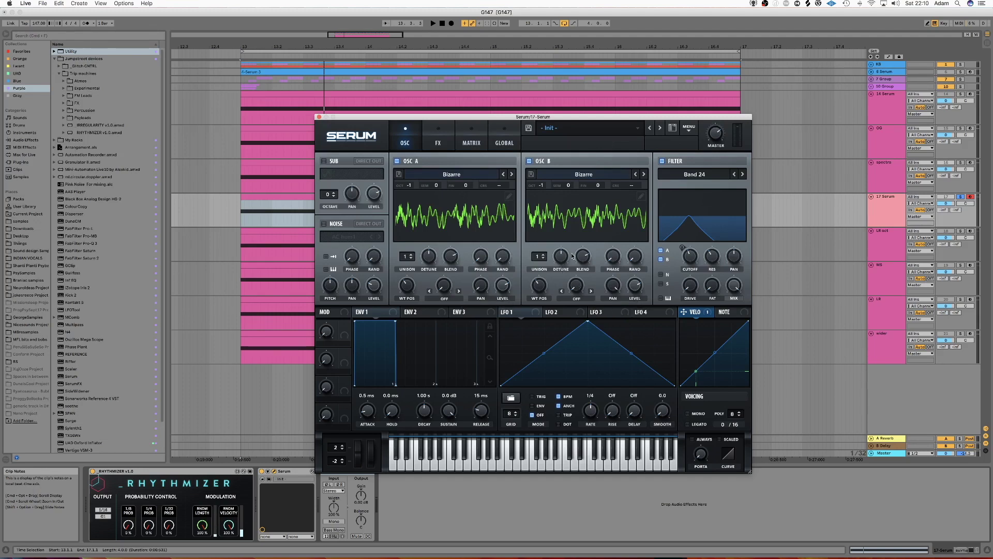
key(space)
drag(520, 118, 508, 87)
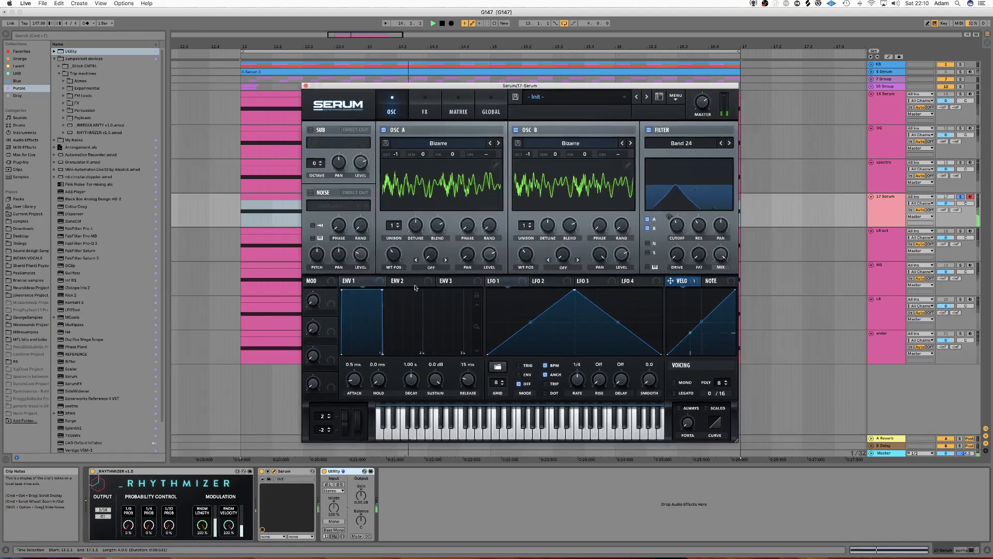
click(334, 521)
key(space)
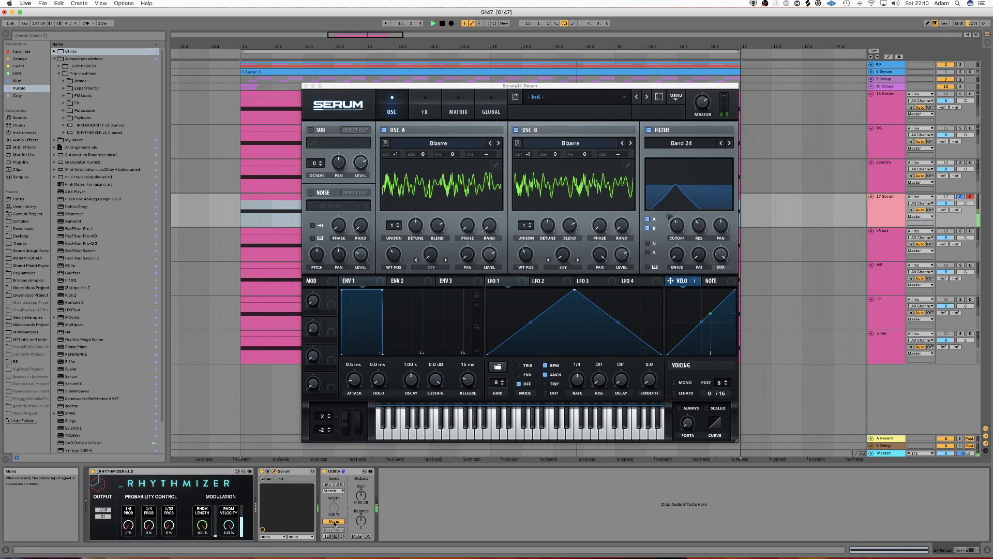
click(334, 522)
click(334, 522)
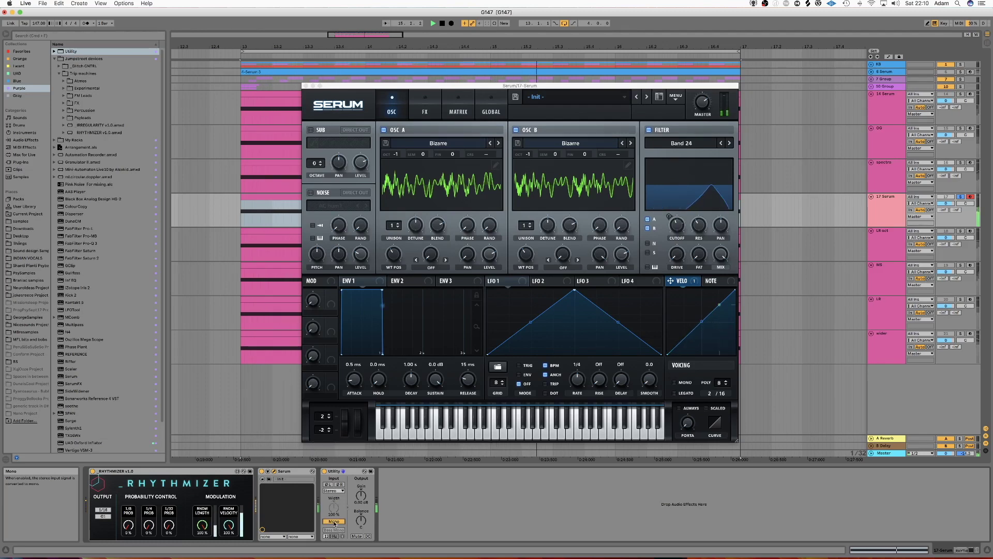
click(341, 522)
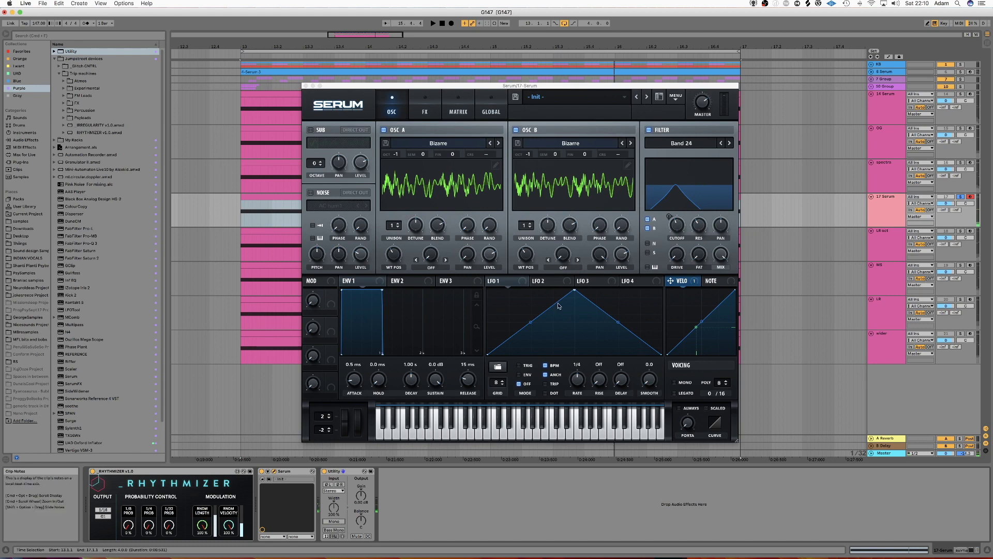
Paste the copied waveform into frame 98 of oscillator A's table, then select frame 99.
click(628, 166)
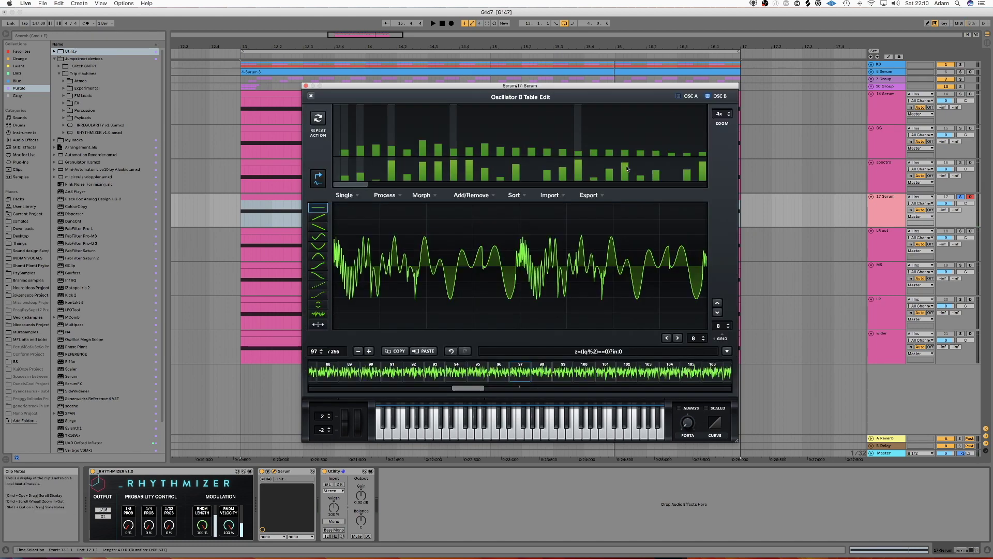
click(311, 96)
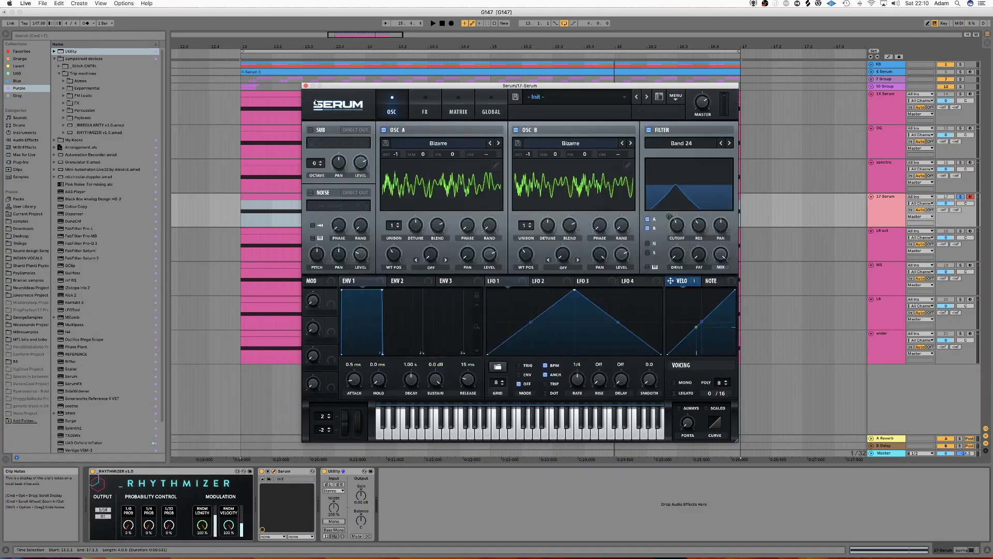
click(495, 165)
click(539, 374)
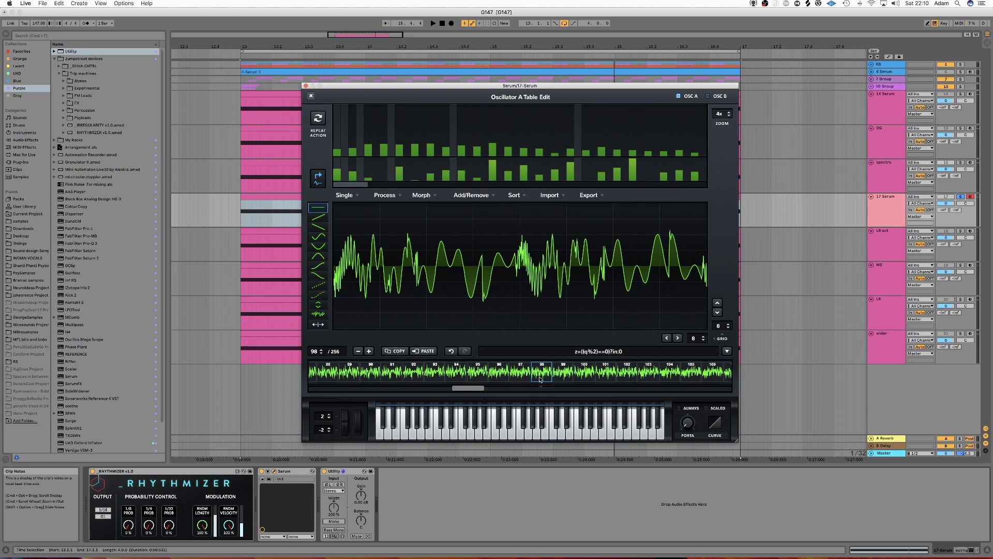
click(423, 351)
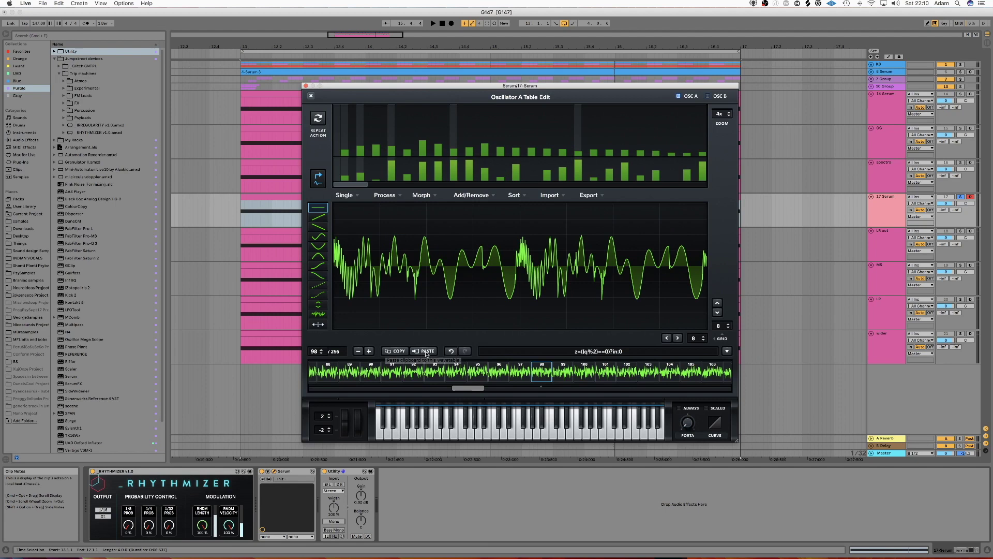
click(564, 372)
Delete wavetable frames 99 to 256 using Remove: multiselection.
drag(569, 372, 720, 372)
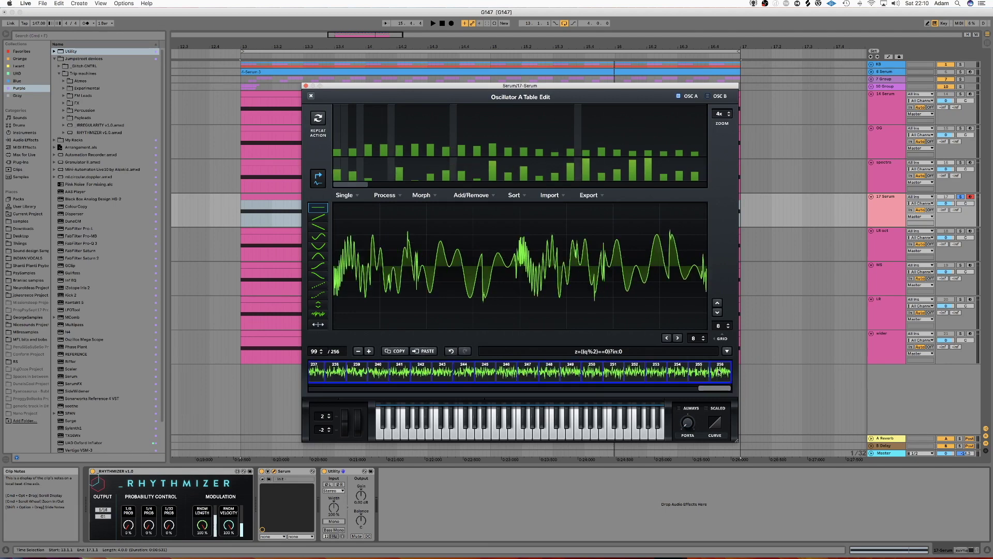
click(475, 195)
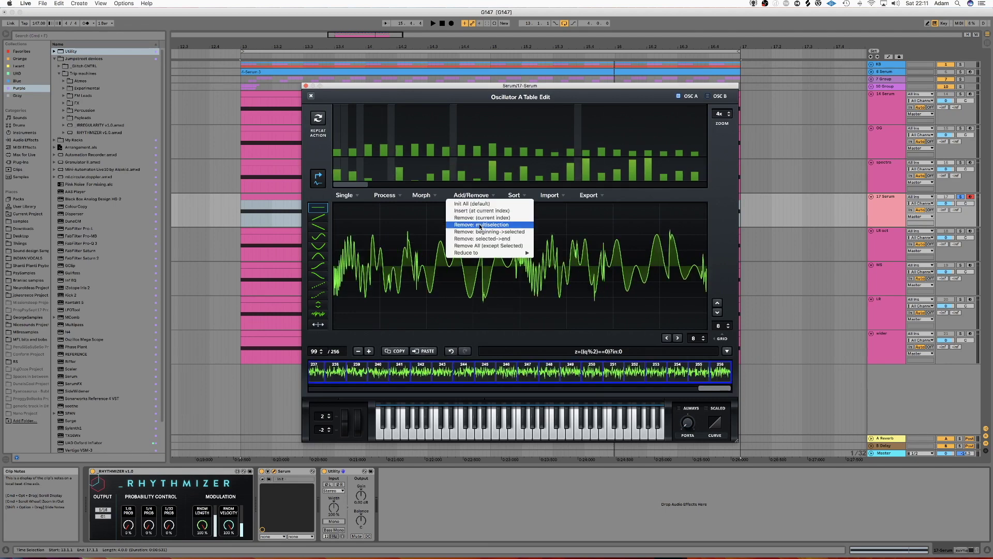
click(481, 226)
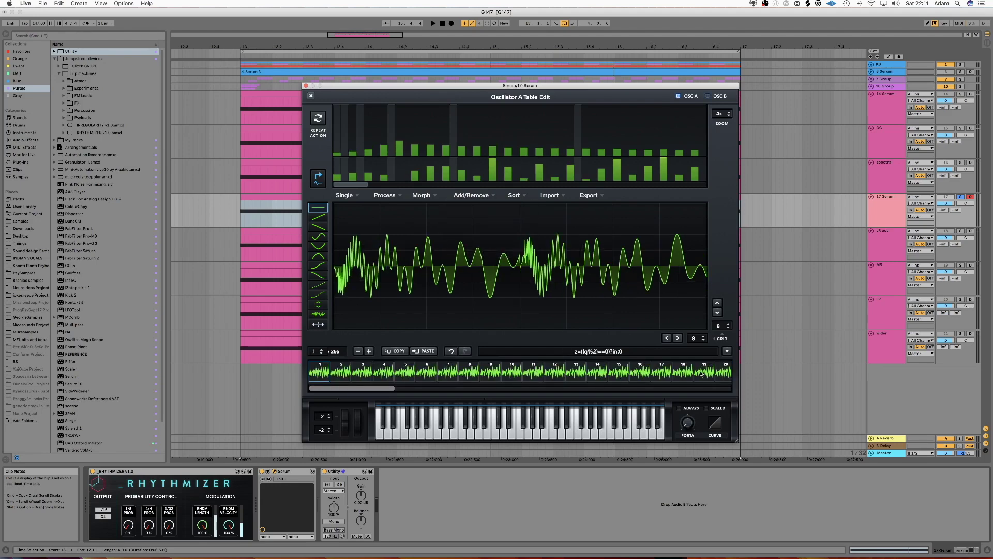
scroll(702, 373, right, 10)
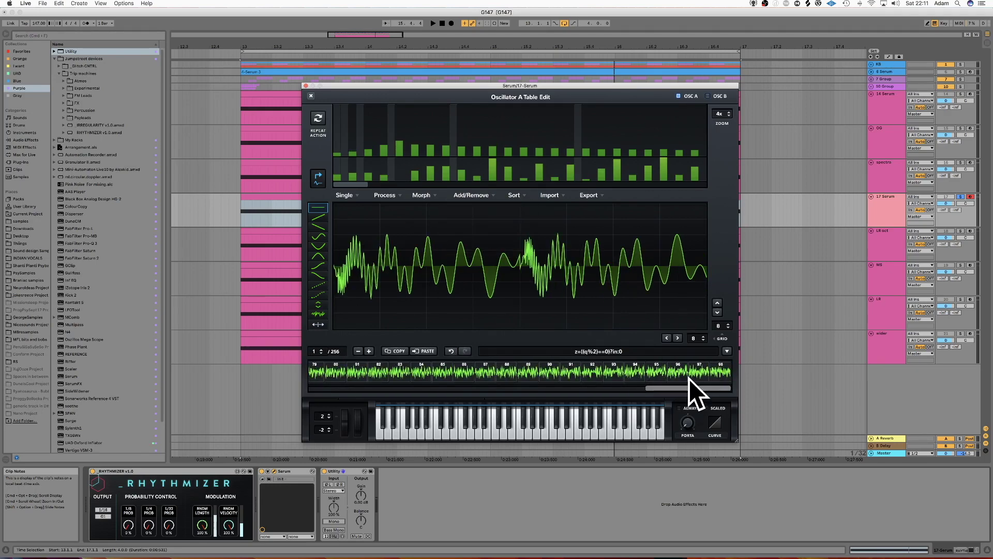
Remove frames before frame 96 with Remove: beginning->selected, close the editor, and disable oscillator B.
click(688, 378)
scroll(410, 383, left, 10)
shift+click(311, 371)
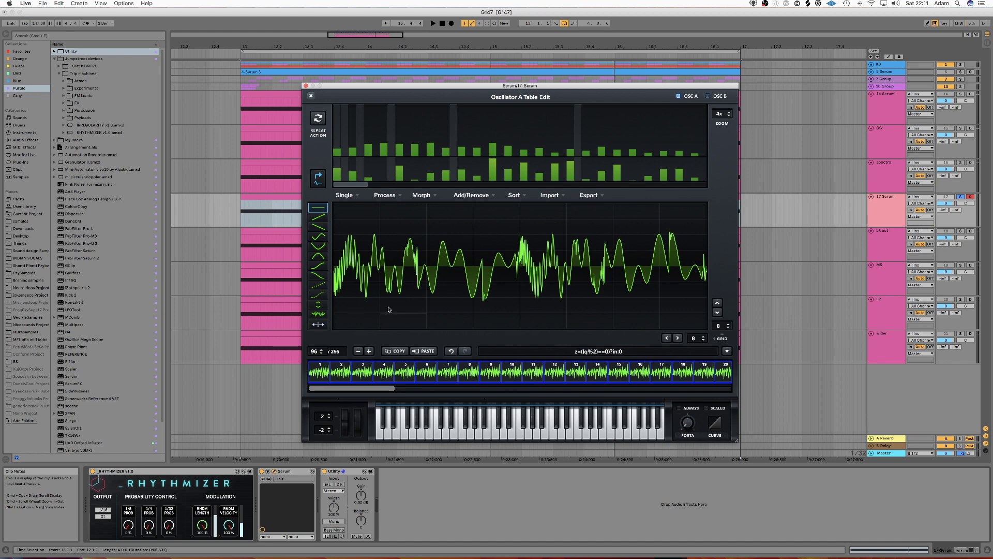
click(471, 195)
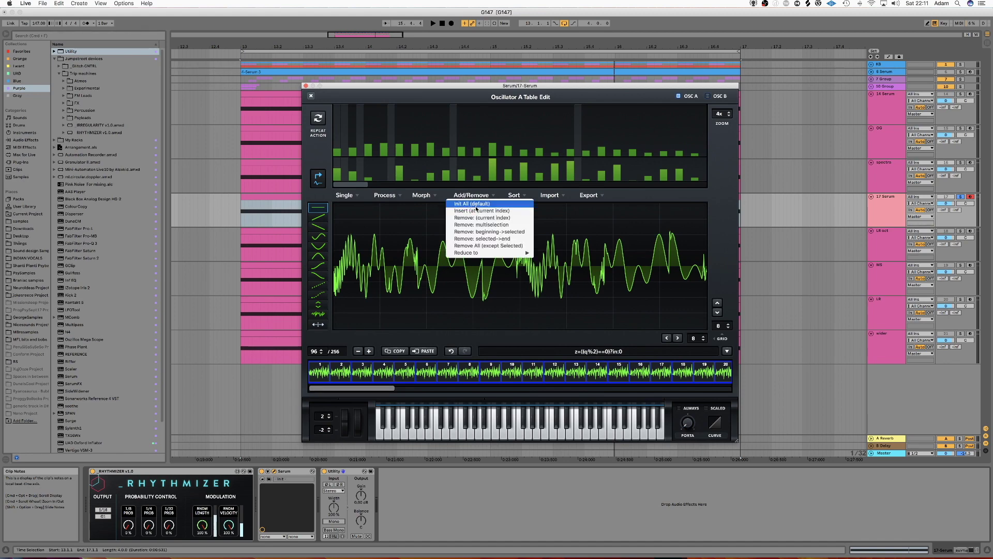
click(480, 233)
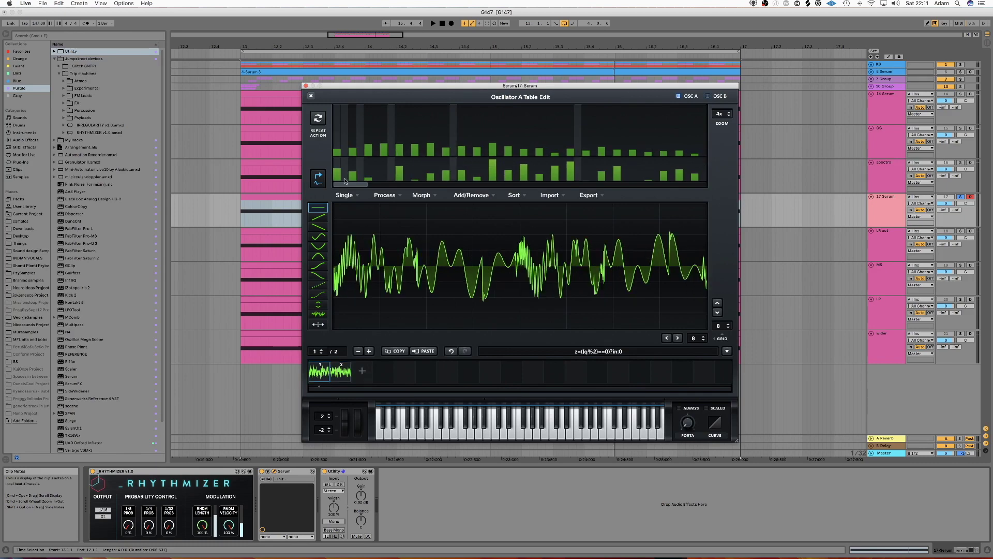
click(343, 377)
click(310, 97)
click(516, 130)
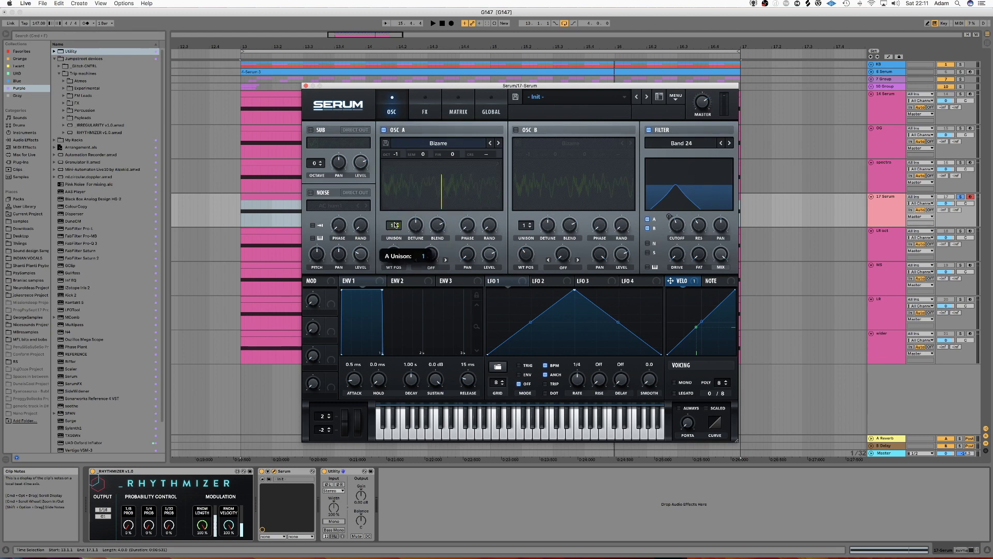
Set oscillator A to 2 unison voices with Global unison WT POS at 100.
scroll(394, 225, up, 1)
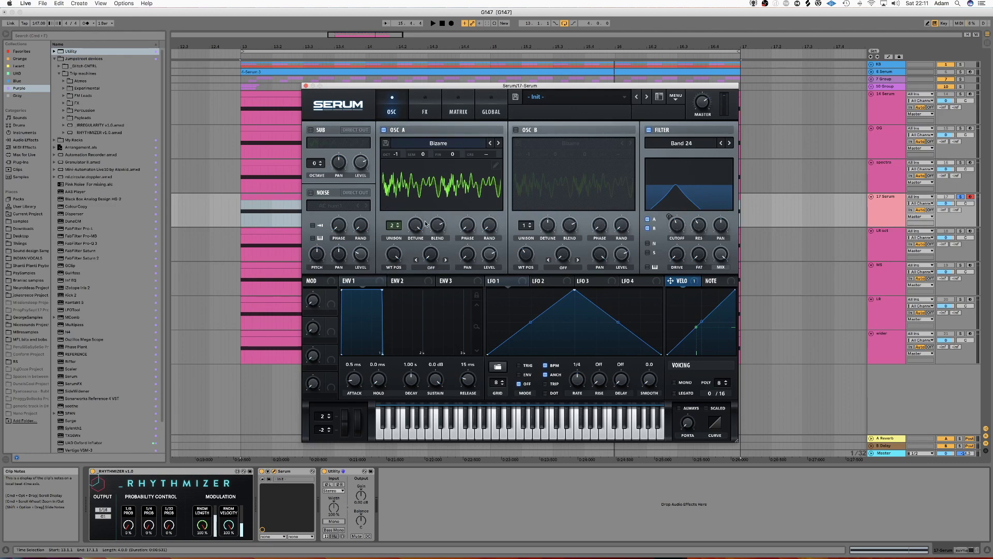
click(491, 113)
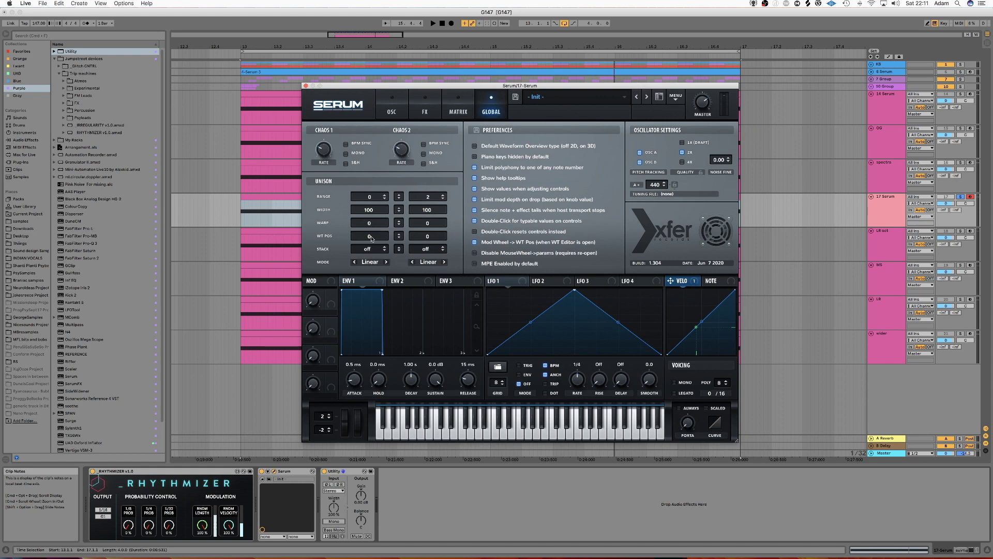
drag(371, 238, 391, 36)
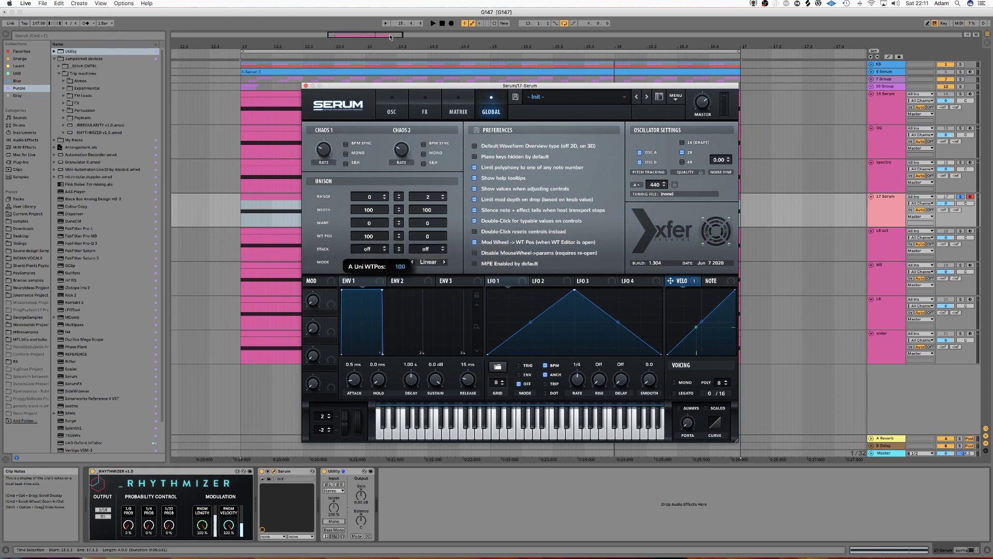
click(392, 113)
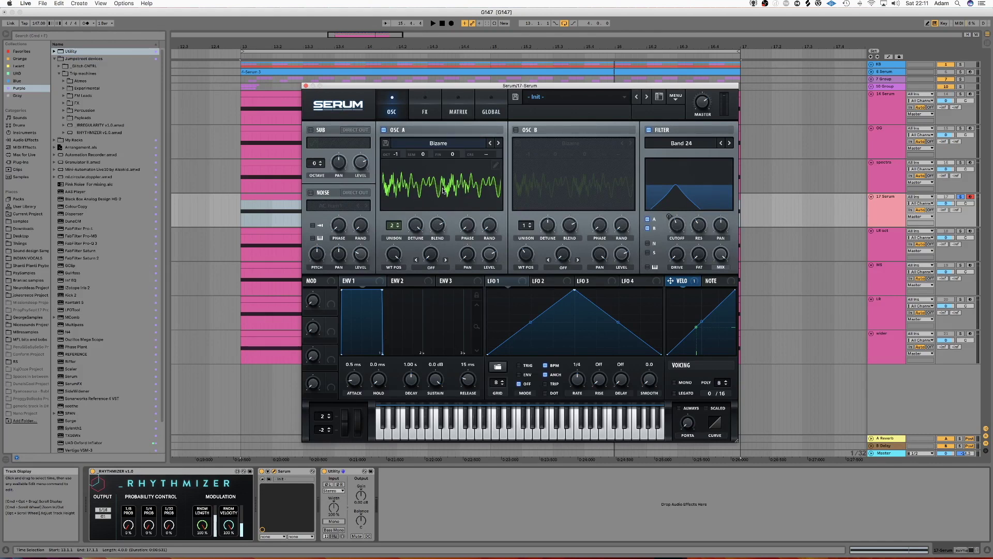
Play the patch while toggling Utility's Mono button on, then off.
key(space)
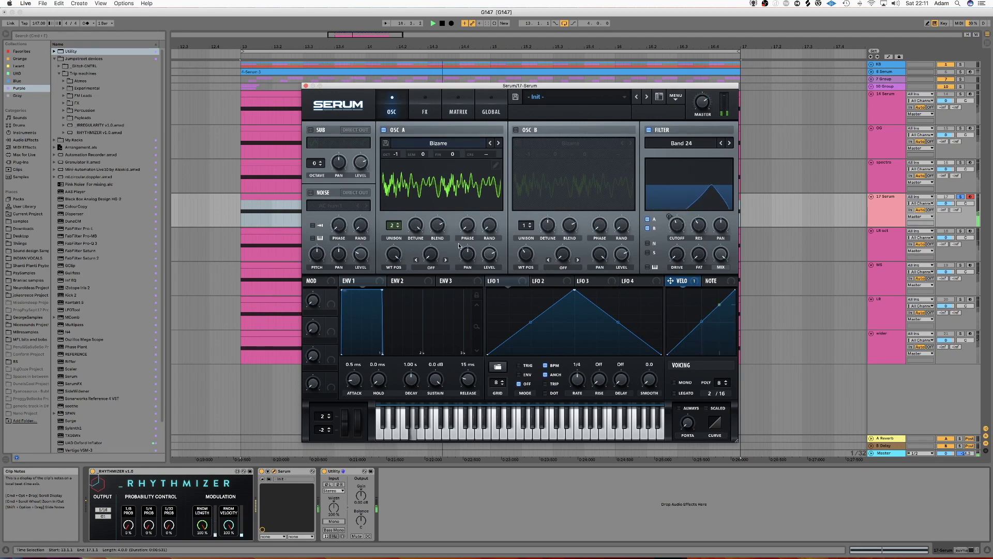
click(336, 524)
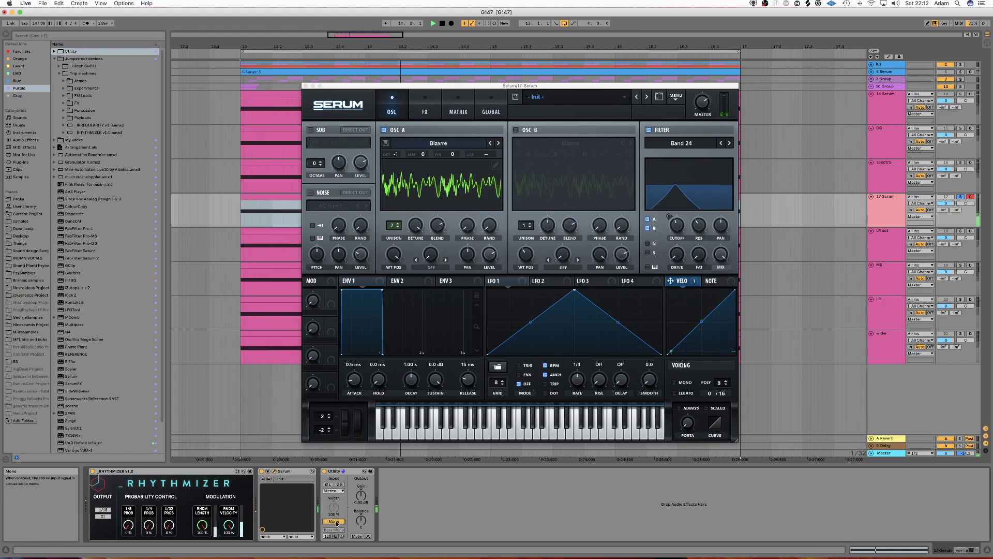
click(337, 523)
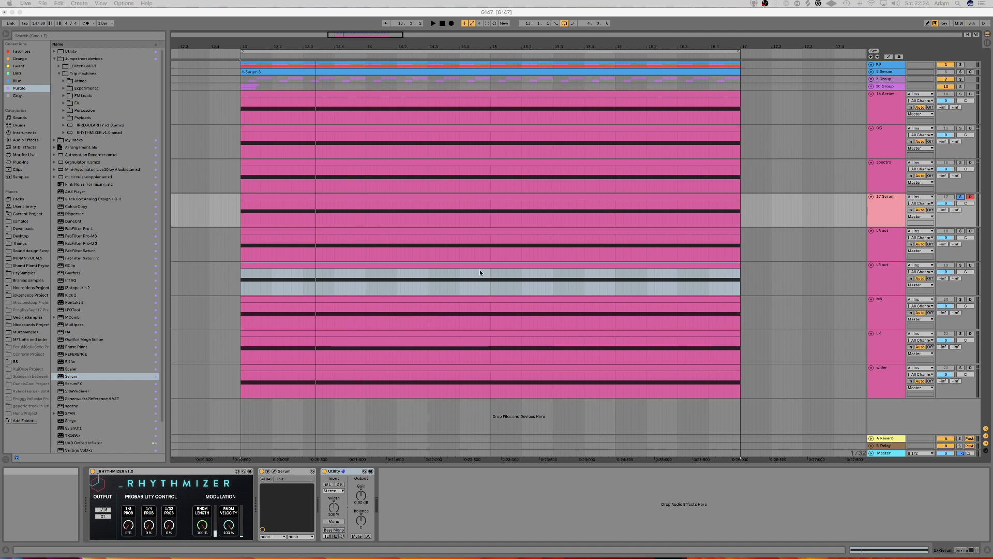
Solo the LR oct track, play it, and toggle Utility Mono on and off.
click(890, 248)
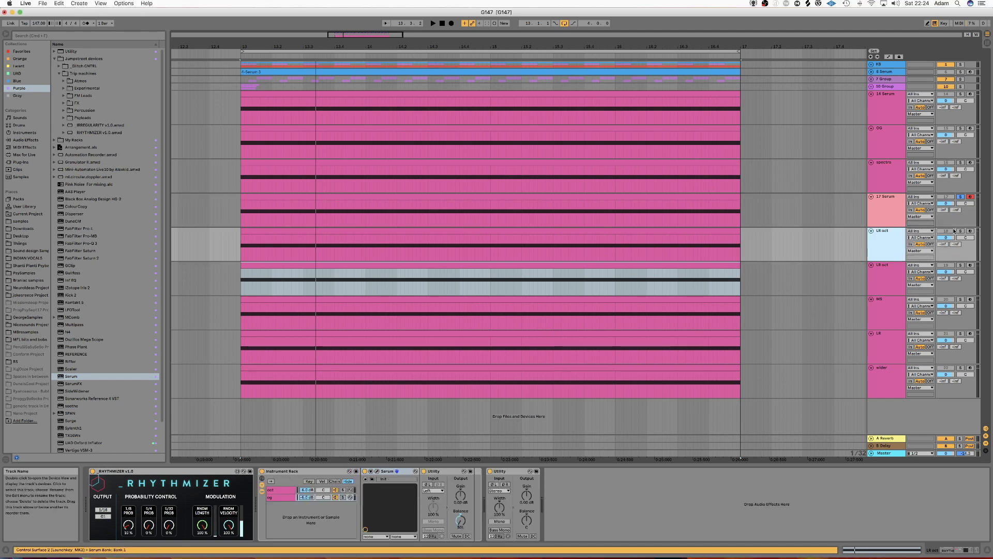
click(960, 231)
click(898, 238)
key(space)
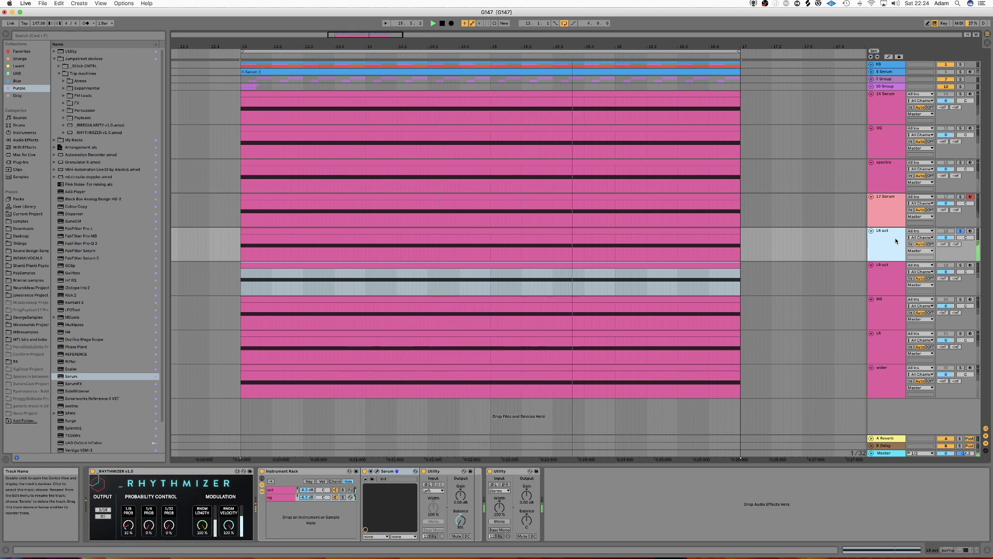
click(499, 521)
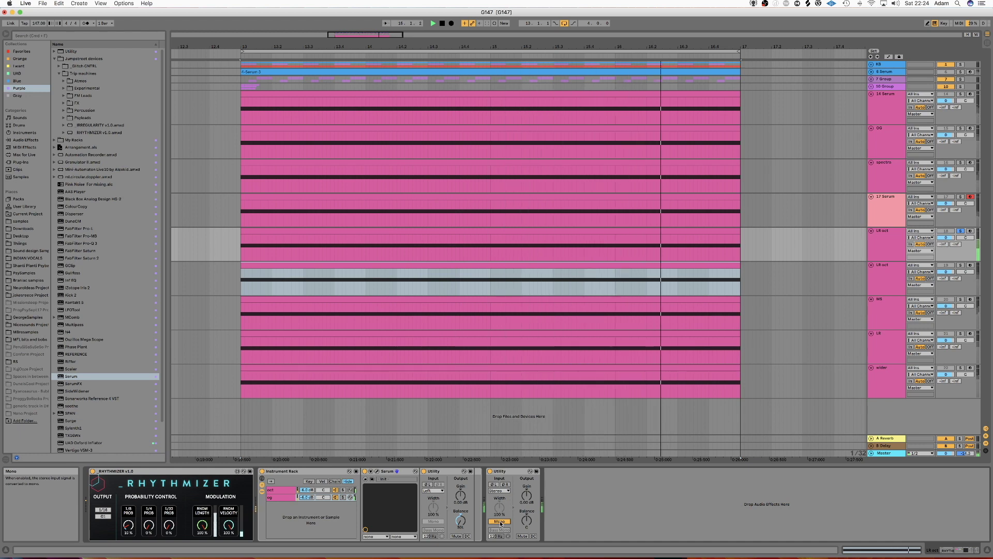
click(499, 522)
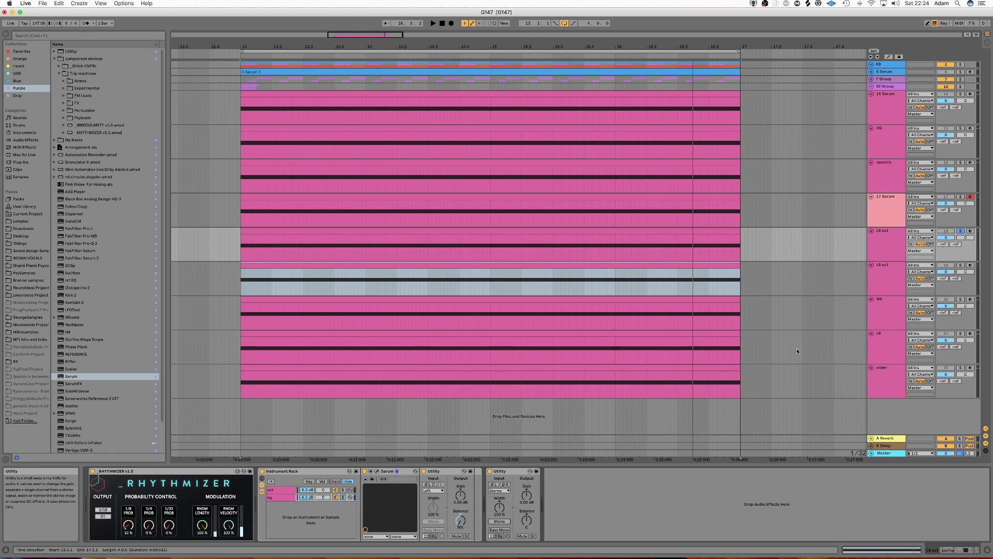
Solo and select the second LR oct track.
click(887, 247)
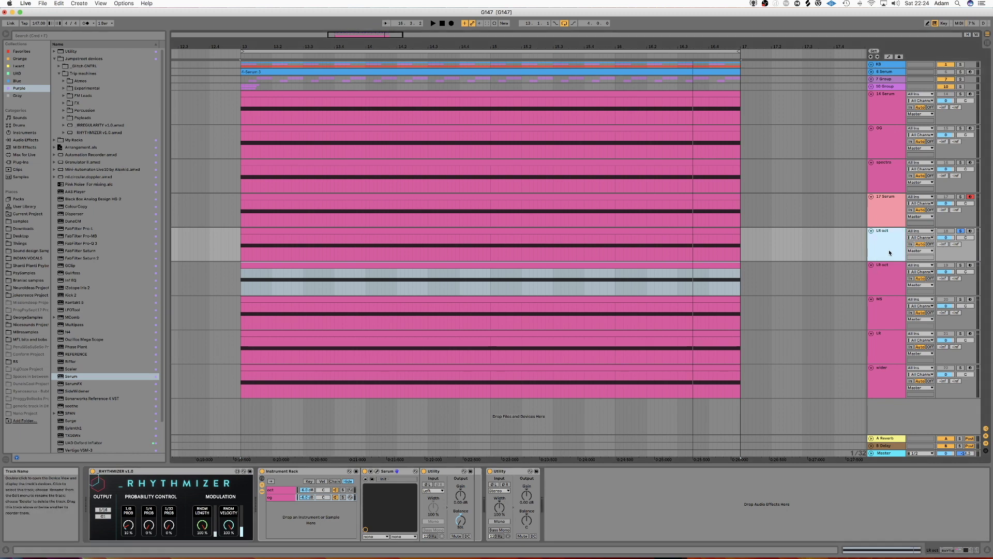
click(888, 276)
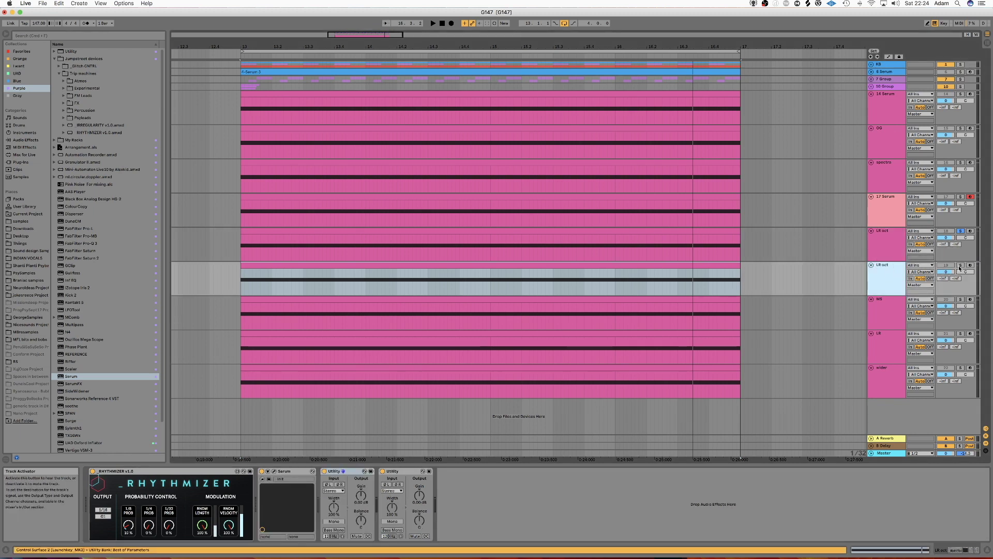
click(884, 275)
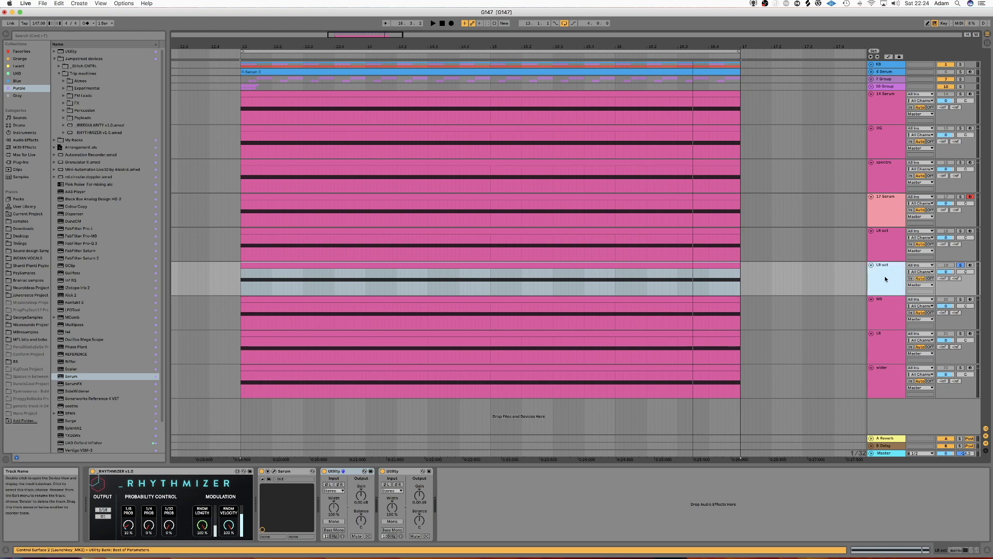
Group Serum and both Utilities into an Instrument Rack and duplicate the chain.
click(275, 472)
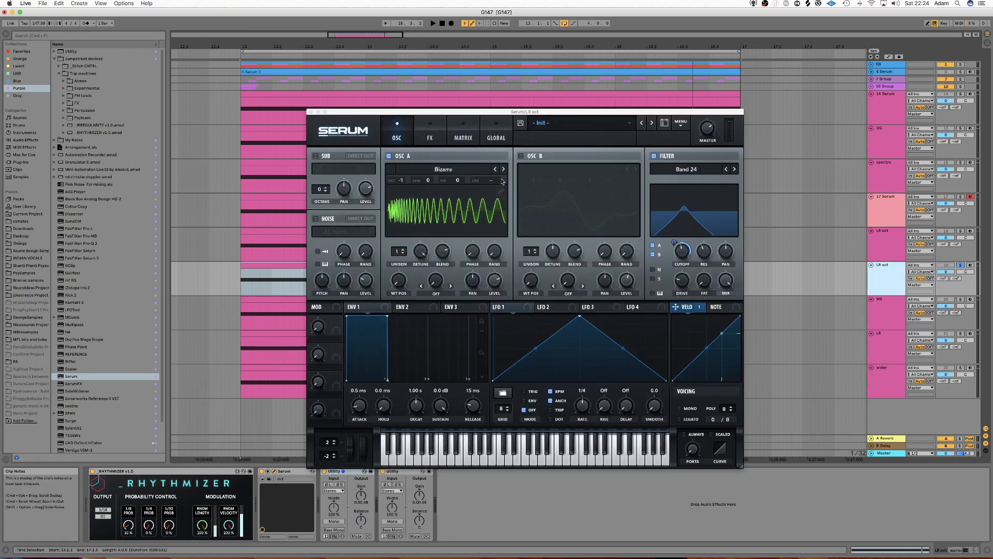
click(310, 112)
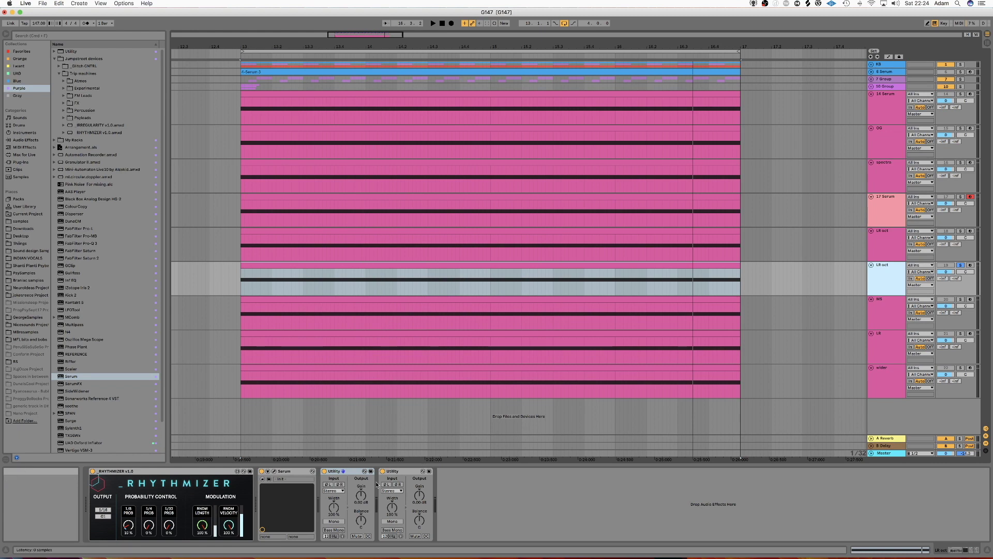
click(344, 472)
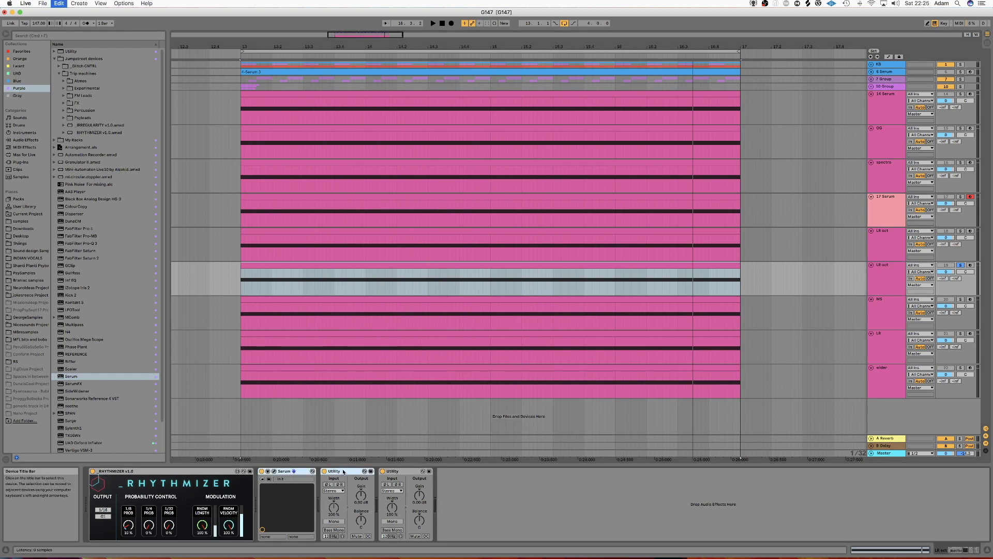
shift+click(290, 471)
key(super+g)
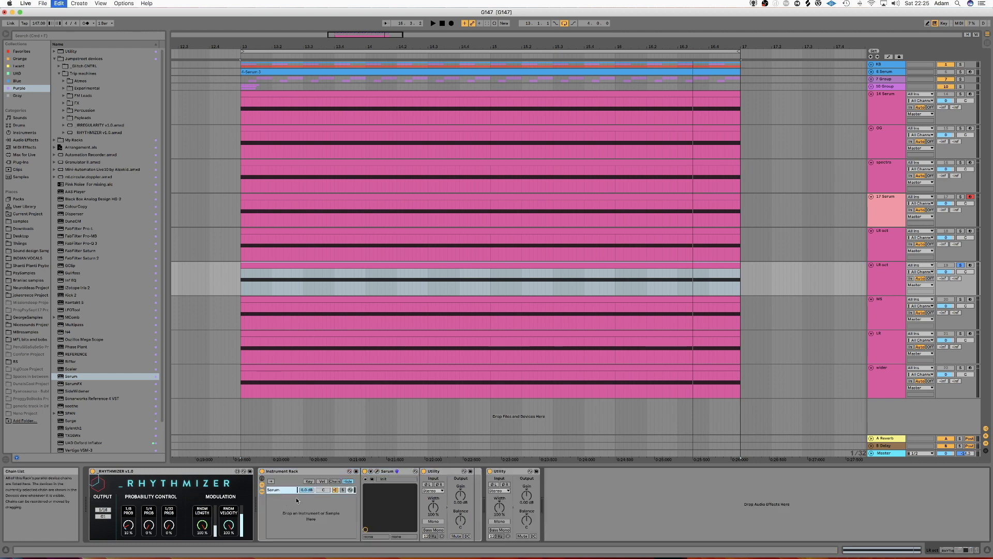
key(super+d)
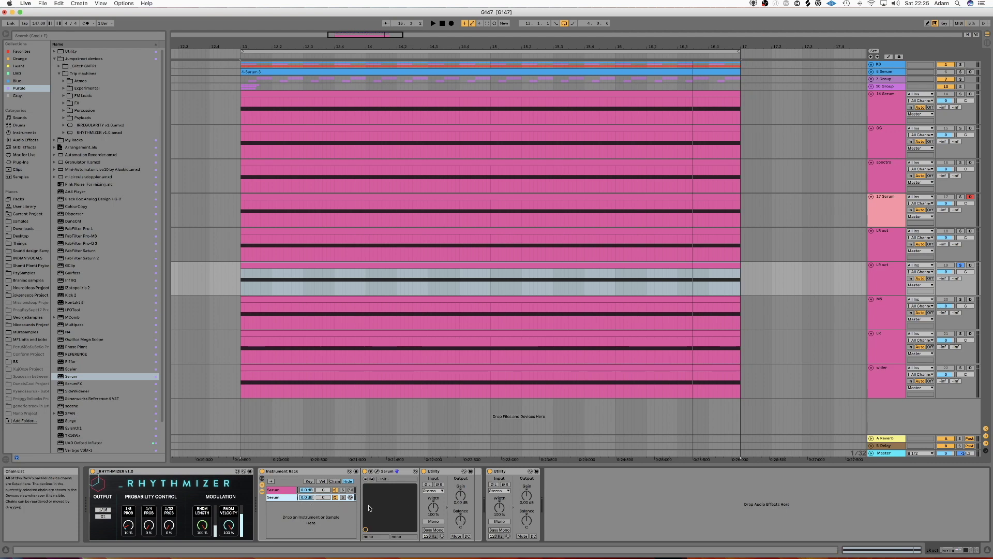
Set the copy's Utility Balance to 48 and its Serum oscillator A to -1 octave.
drag(461, 532, 461, 496)
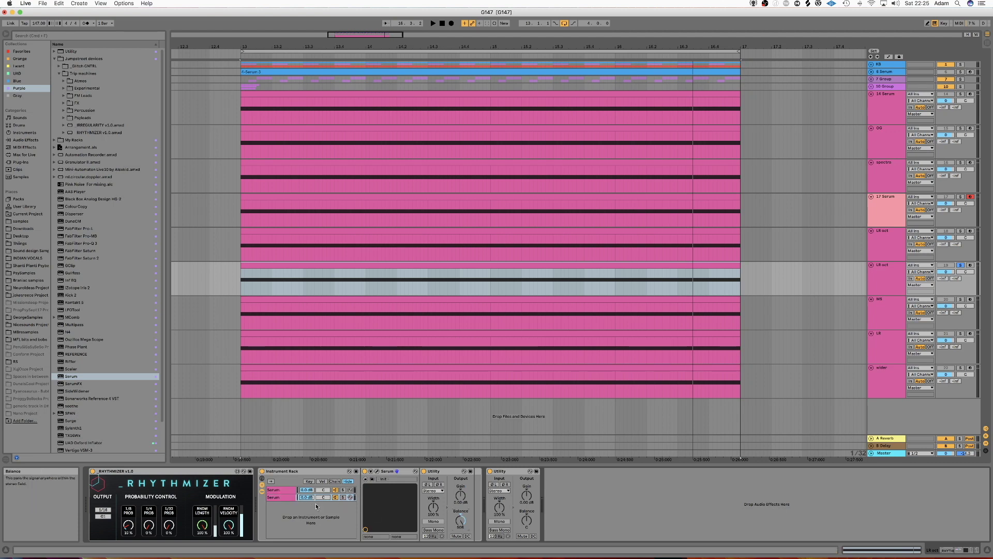
click(377, 471)
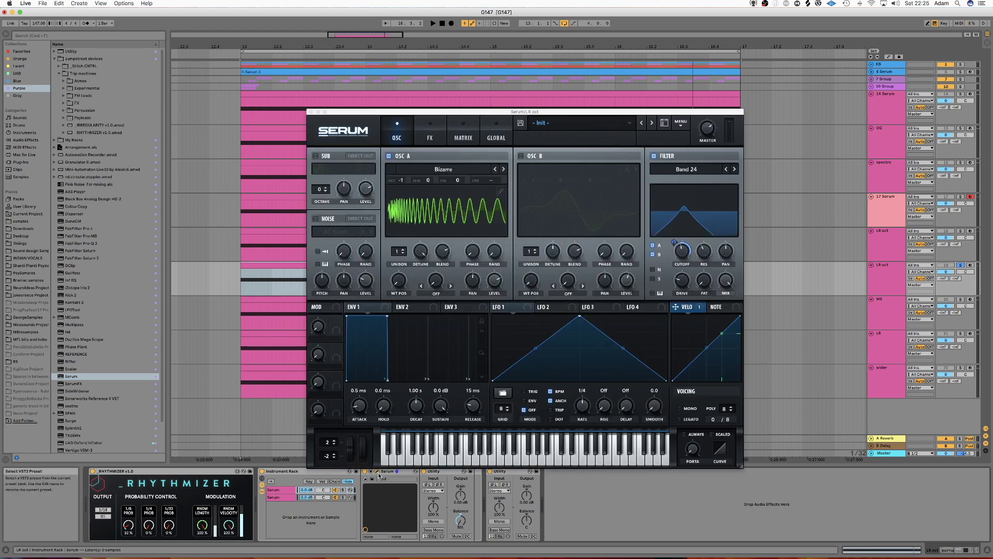
click(404, 180)
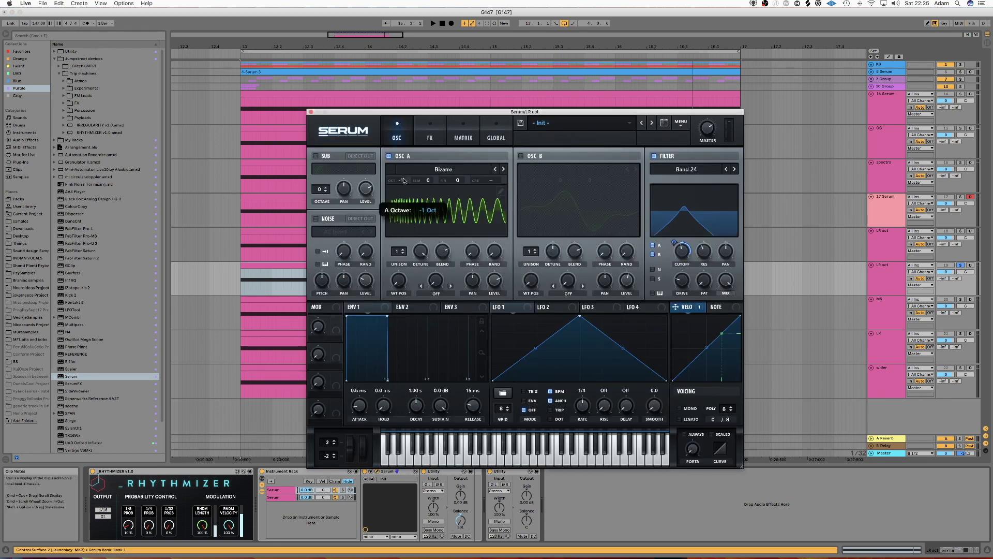
click(310, 111)
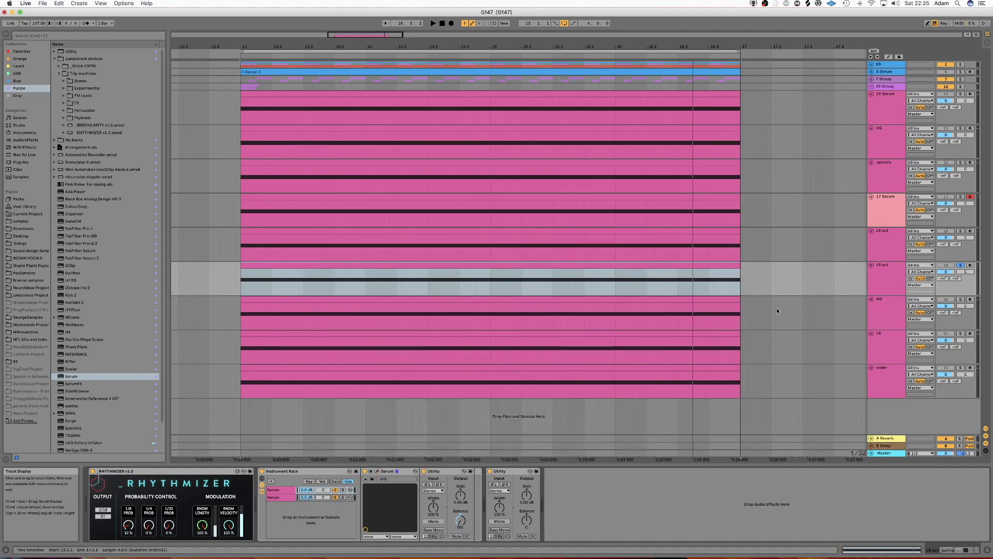
Play the LR oct patch and compare it with the second Utility's Mono on, then off.
key(space)
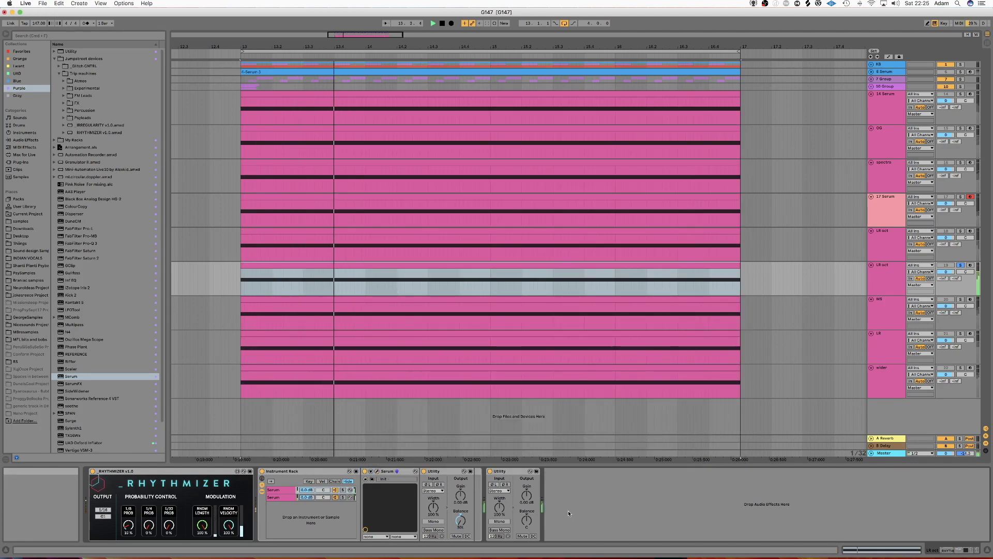
click(502, 522)
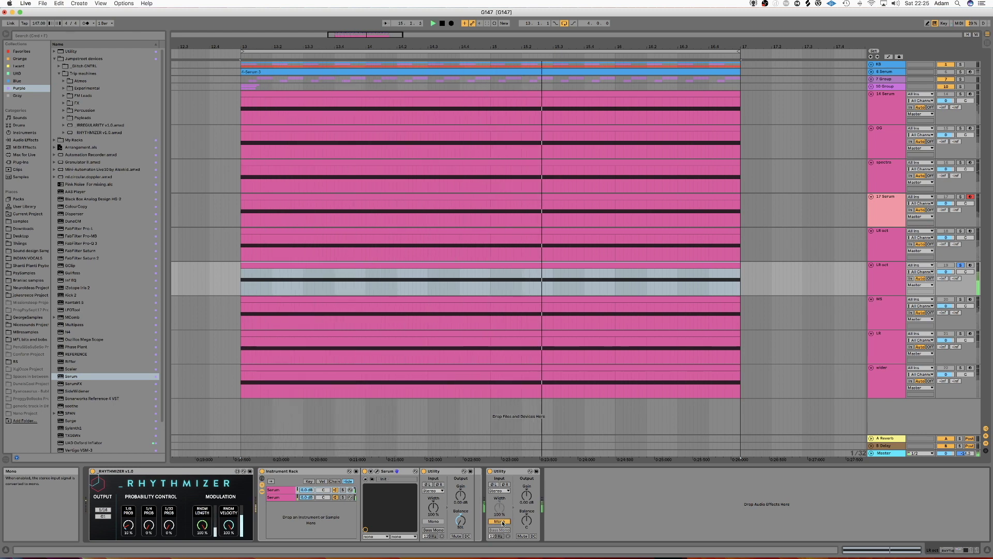
click(502, 521)
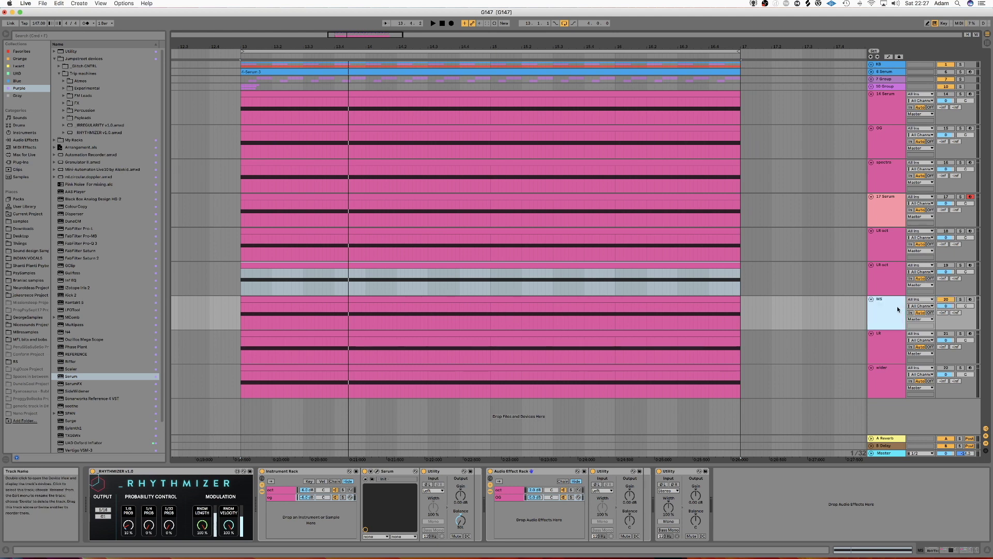
Solo the MS track and audition it with the last Utility's Mono on, then off.
key(space)
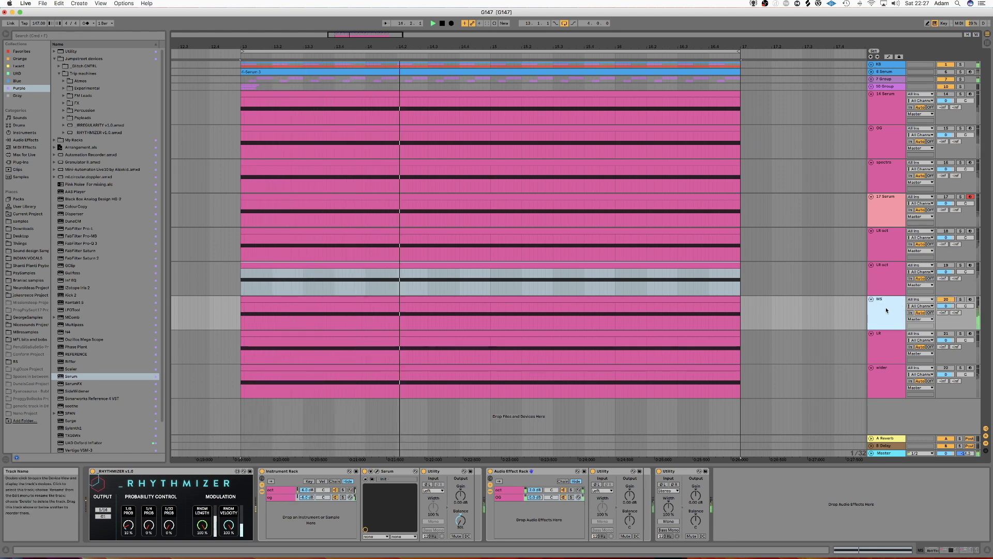
click(960, 300)
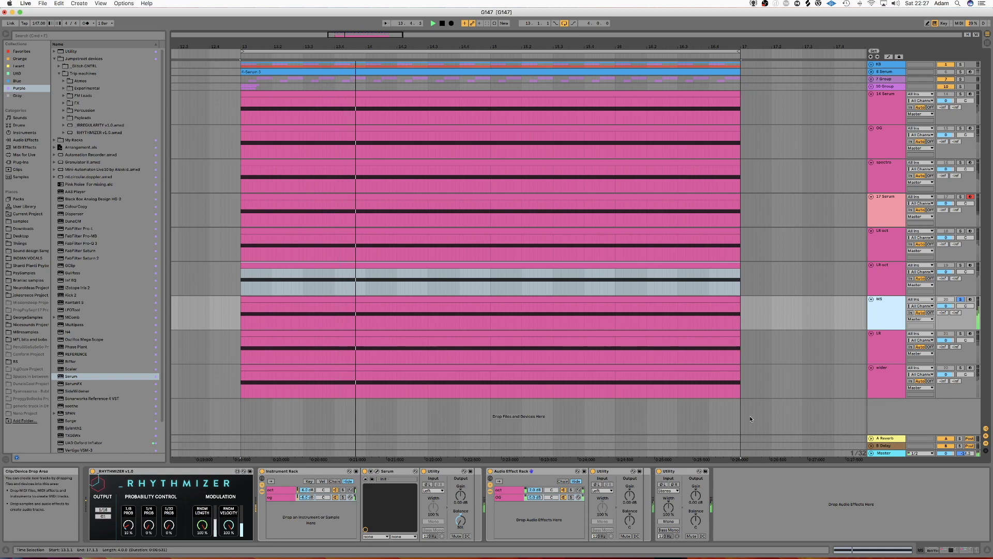
click(669, 522)
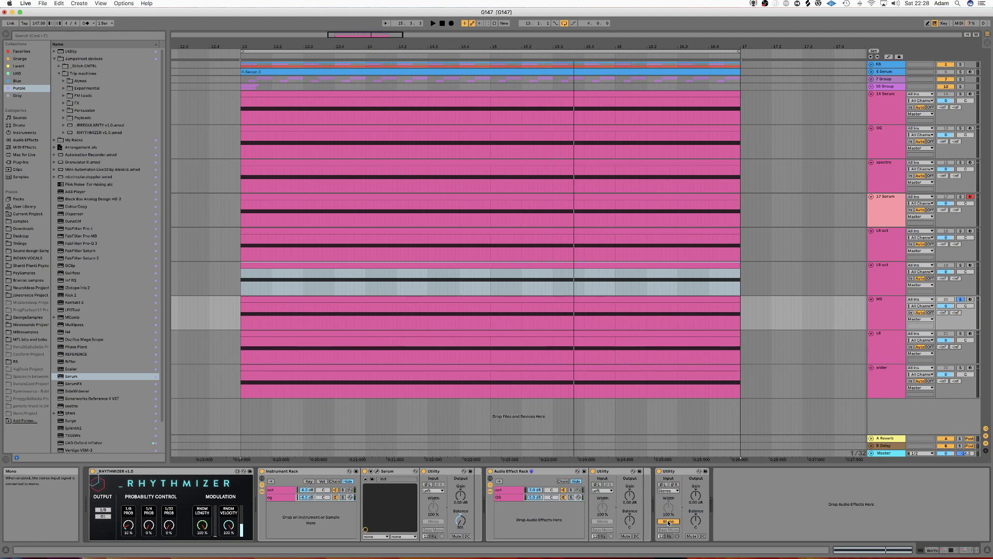
click(668, 521)
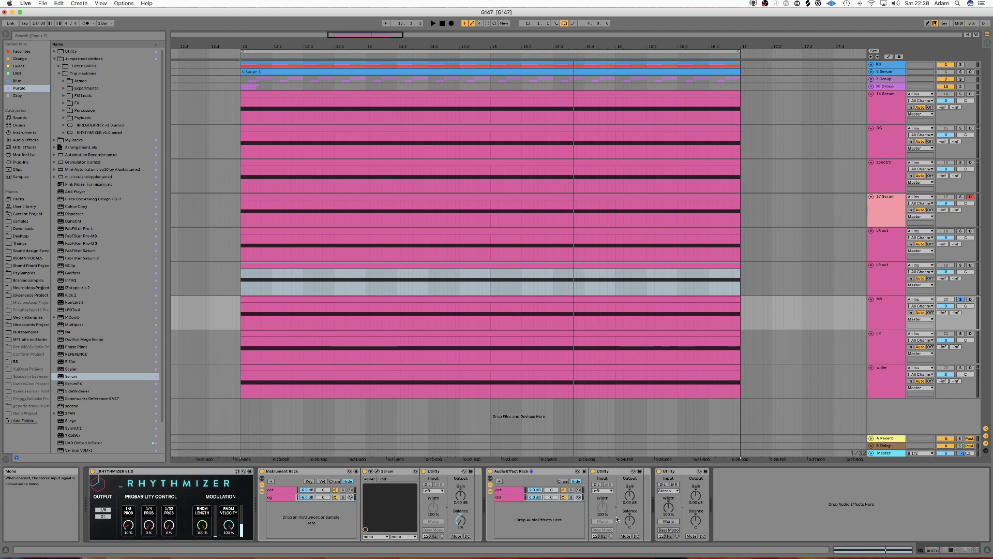
Solo the OG chain and play, comparing the oct and OG chains' devices.
click(571, 497)
key(space)
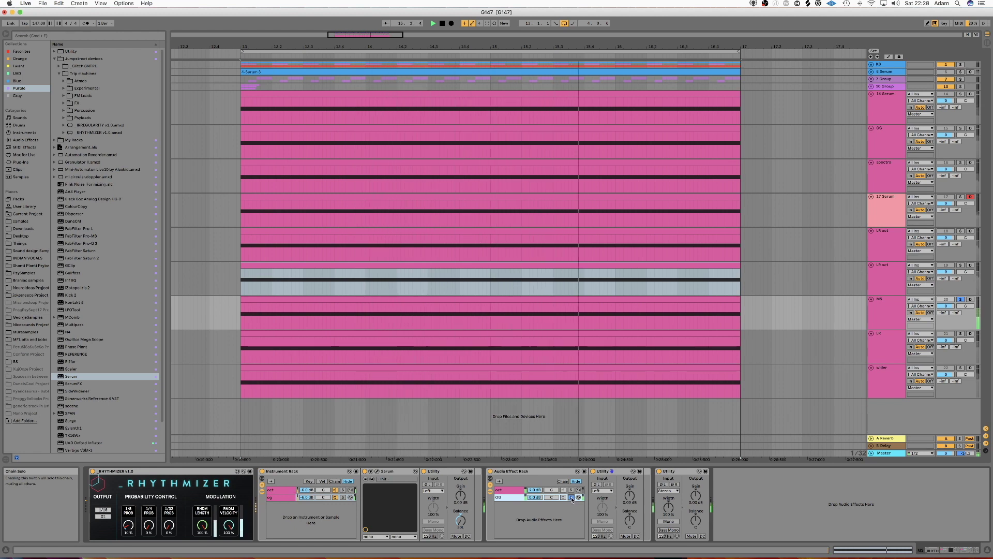
click(513, 490)
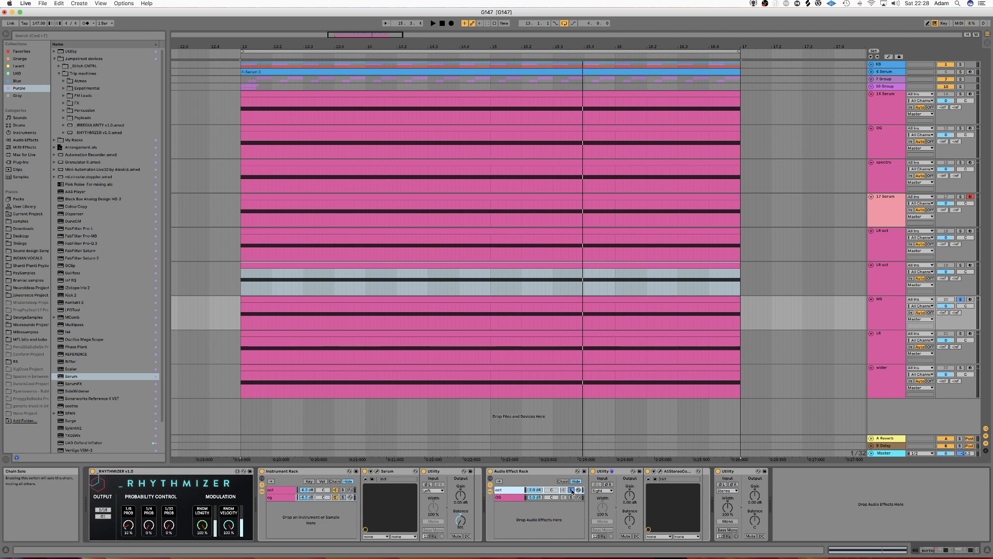
key(space)
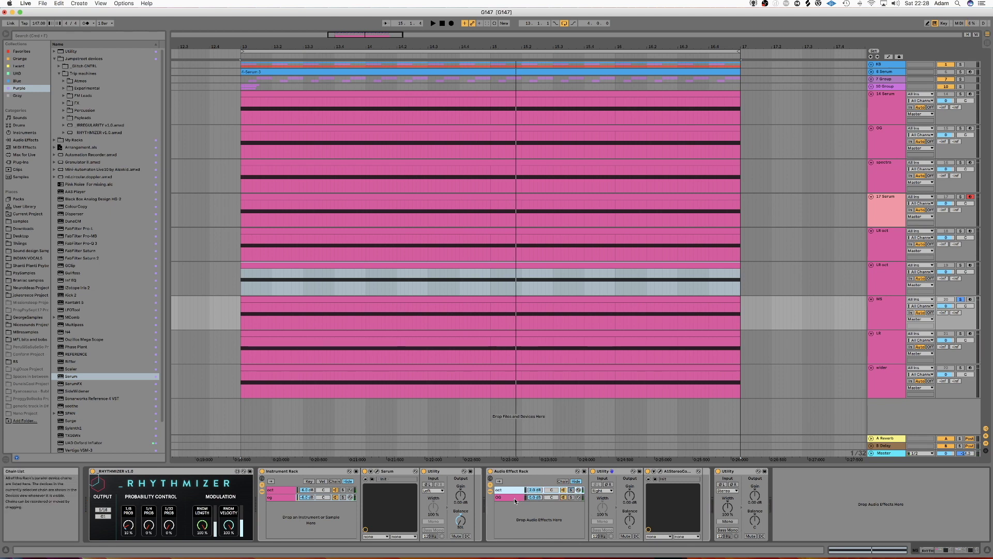
click(511, 497)
click(512, 490)
Solo and select the LR oct track, inspecting its two Serum chains.
click(890, 317)
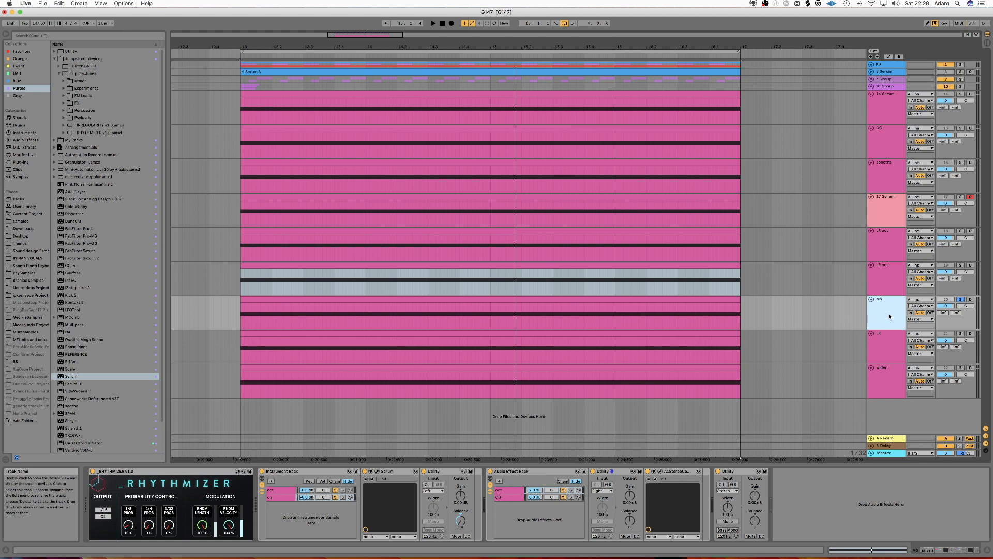
click(888, 288)
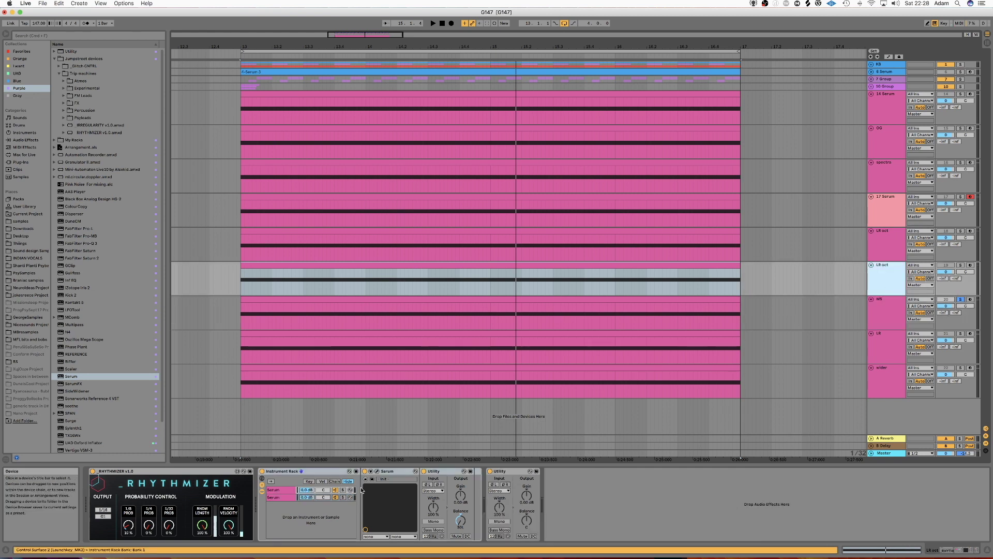
click(279, 491)
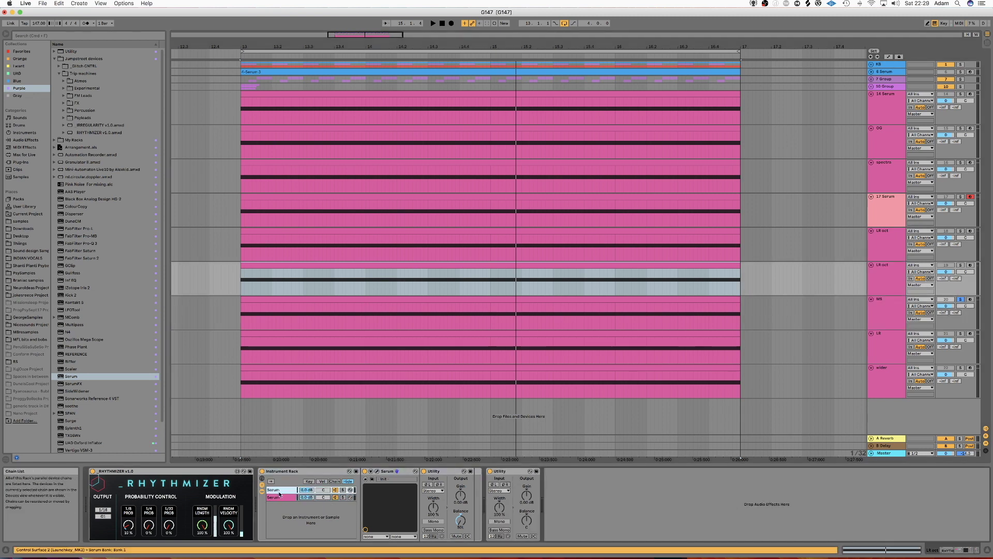
click(284, 497)
click(284, 490)
click(284, 497)
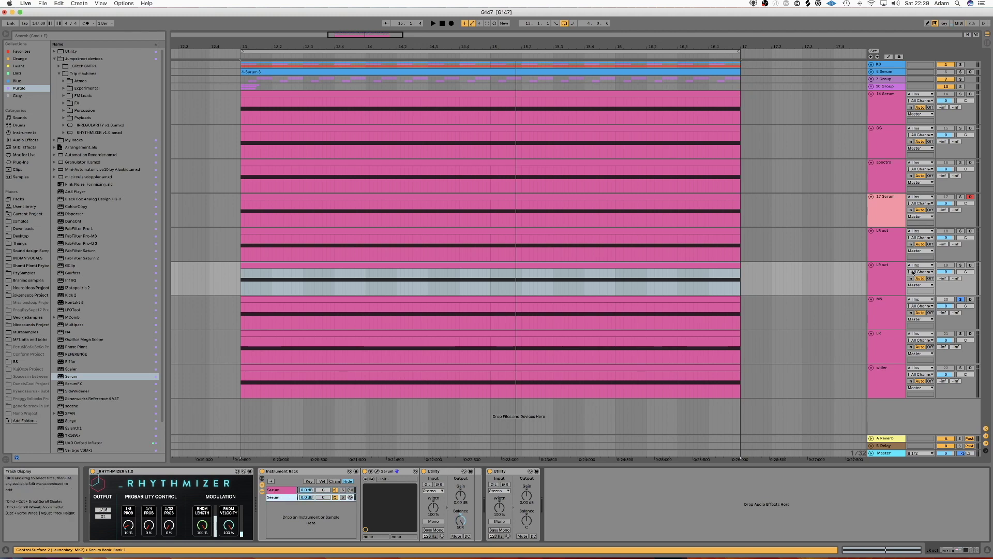
click(887, 280)
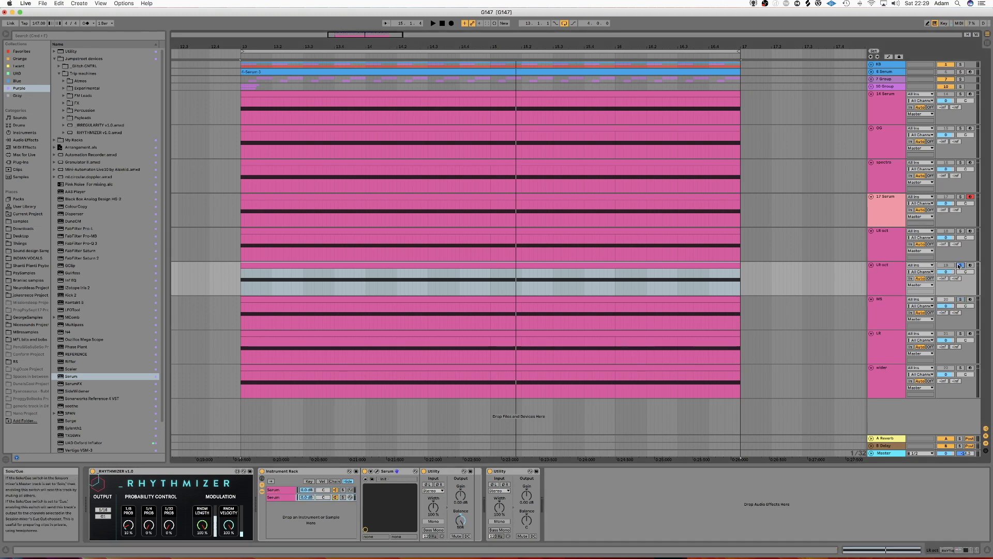
click(888, 280)
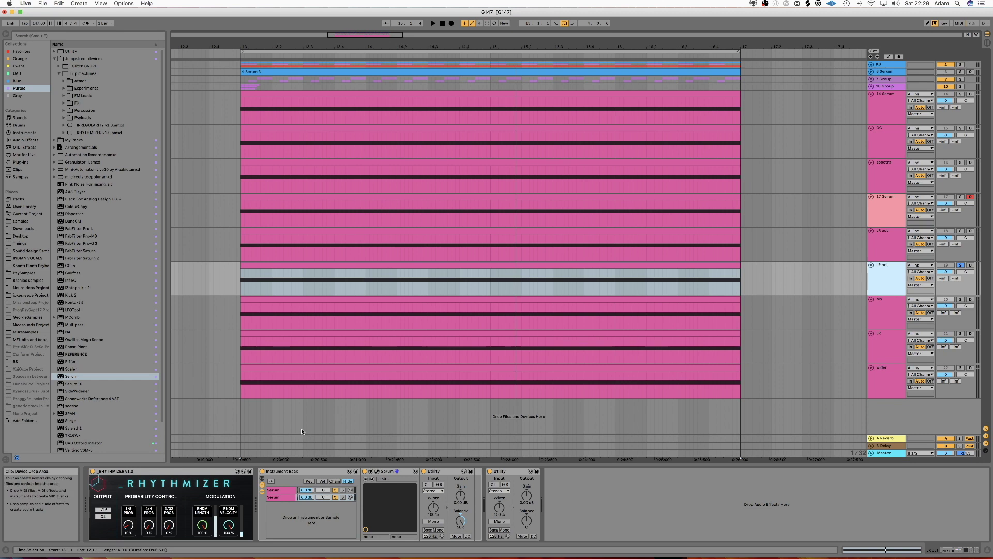
Group the second Utility into an effect rack set to Left, then duplicate the chain set to Right.
click(517, 470)
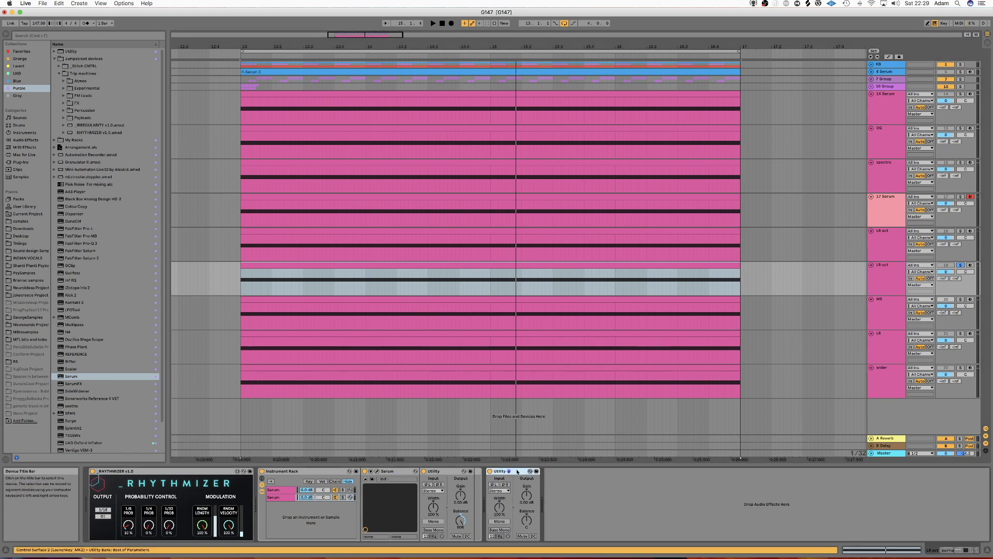
key(super+g)
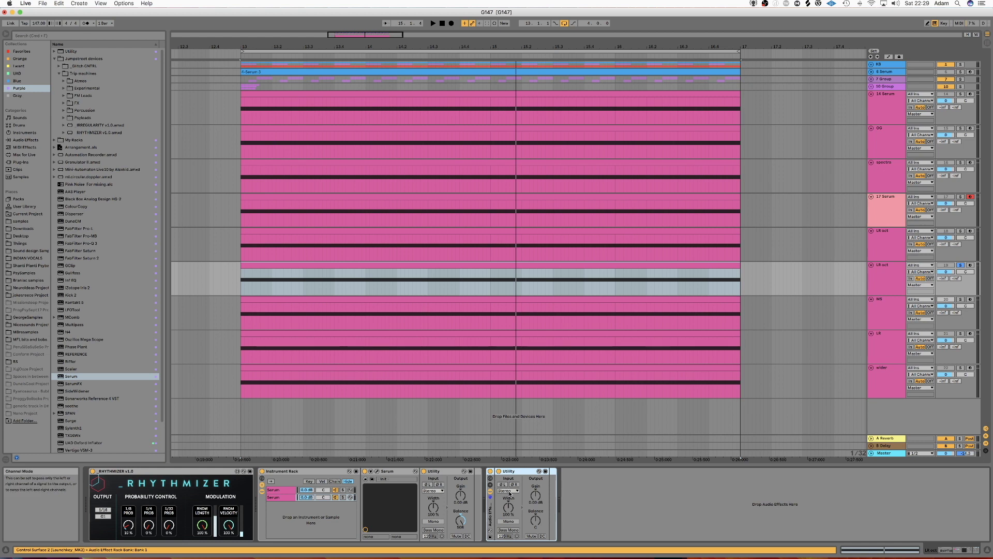
click(508, 490)
click(504, 495)
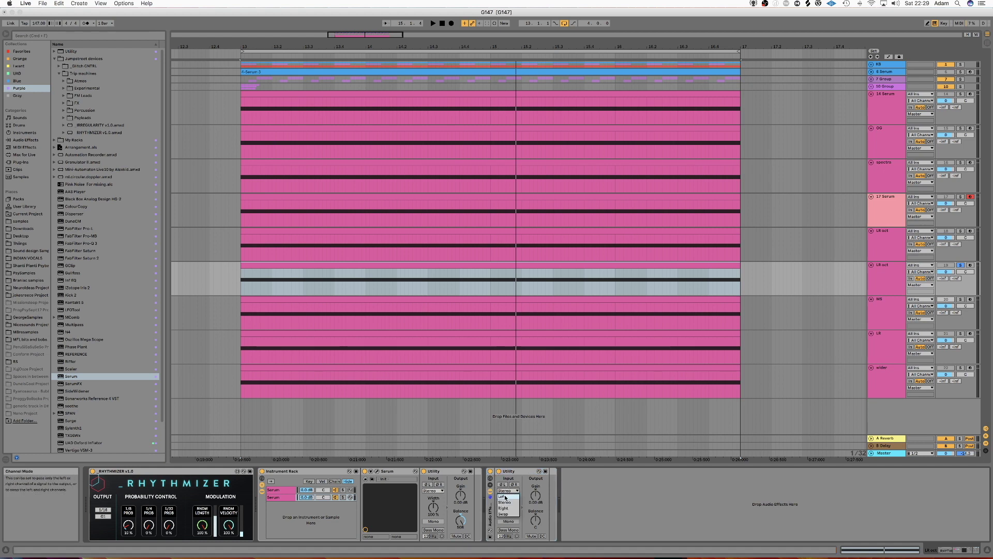
click(489, 491)
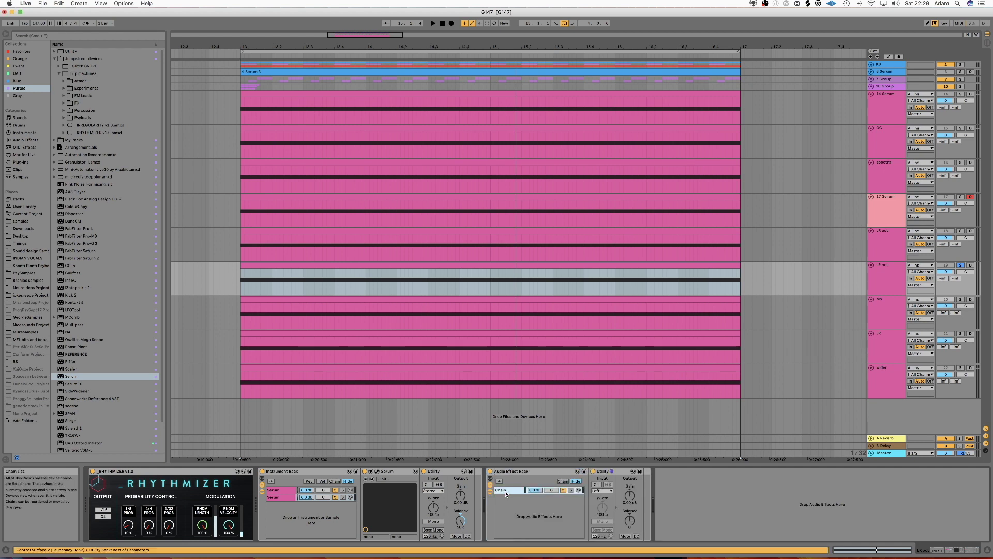
key(super+d)
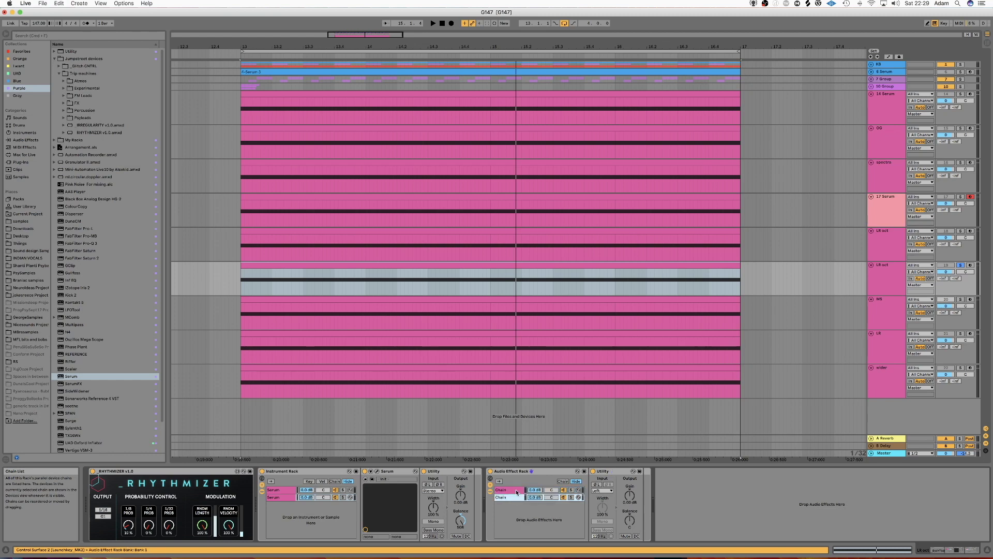
click(602, 490)
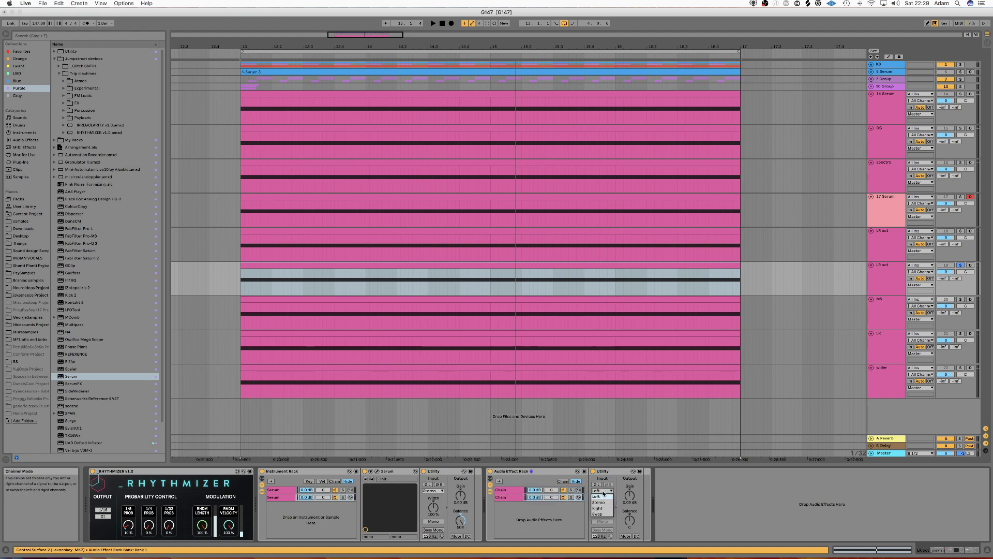
click(602, 510)
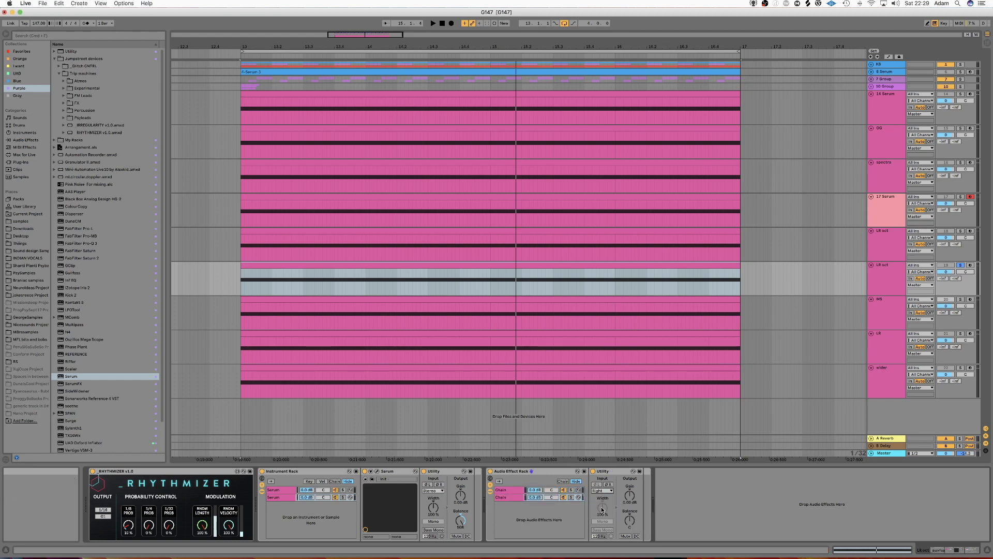
Verify each chain's Left/Right setting and play the loop.
click(510, 493)
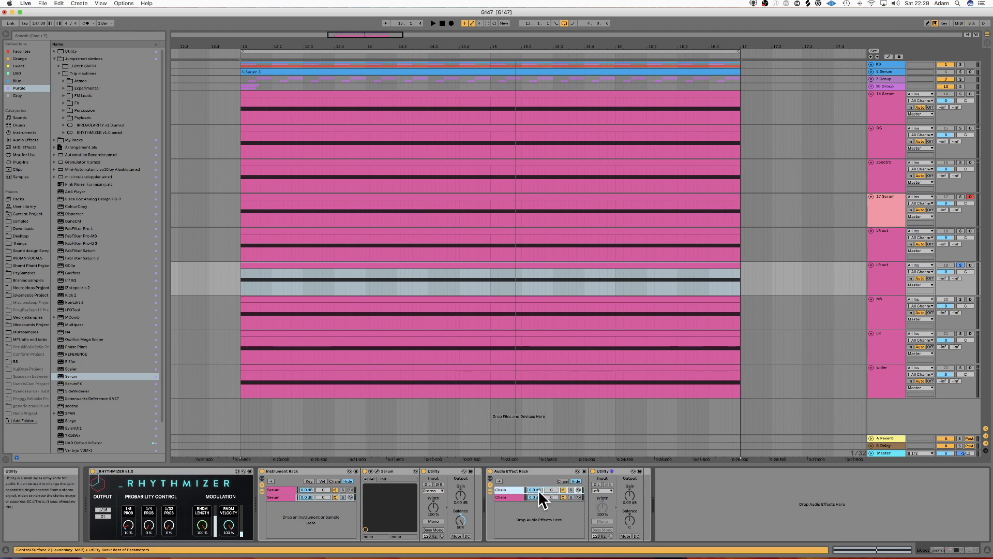
key(Down)
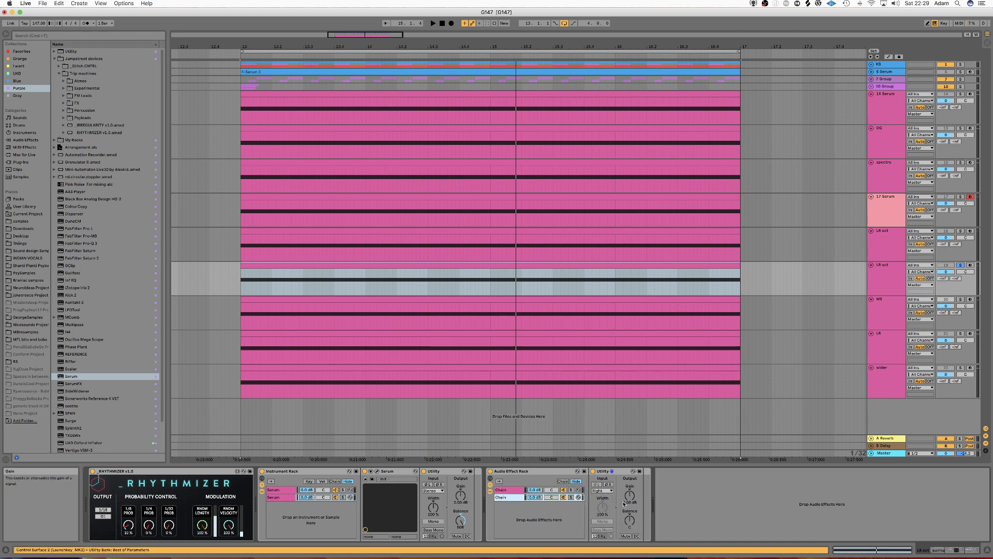
click(511, 491)
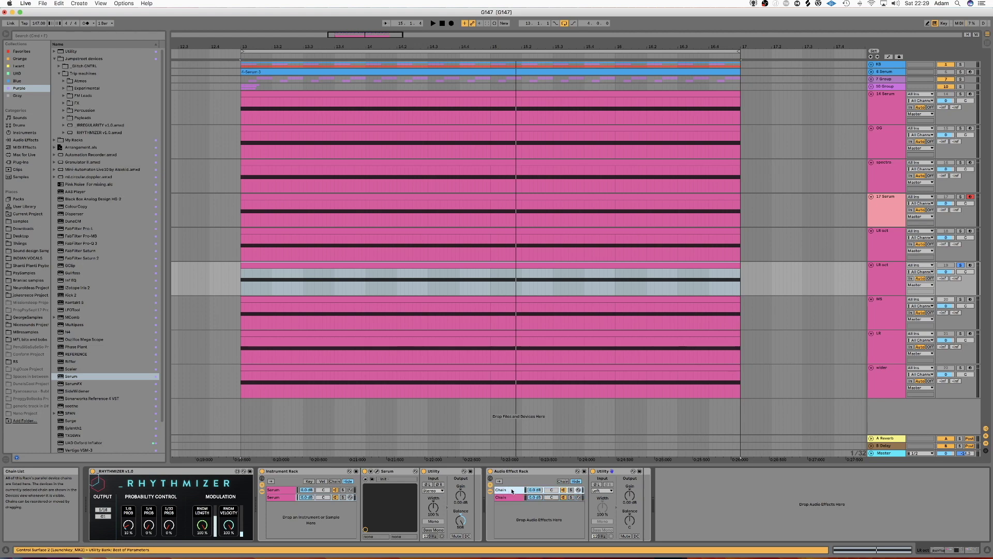
key(space)
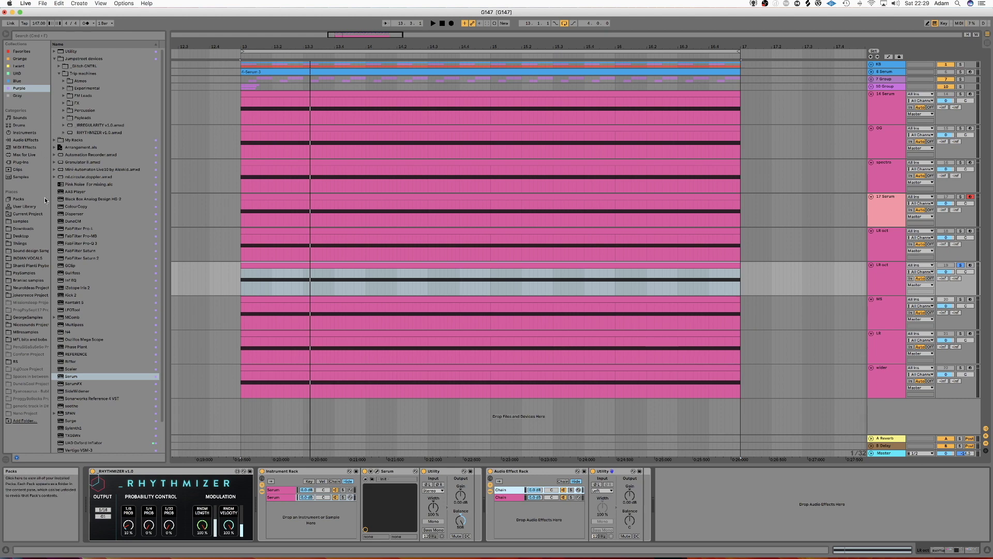
Find A1StereoControl in the plug-in list and load it at the chain's end.
click(23, 161)
scroll(92, 241, down, 5)
scroll(93, 241, up, 15)
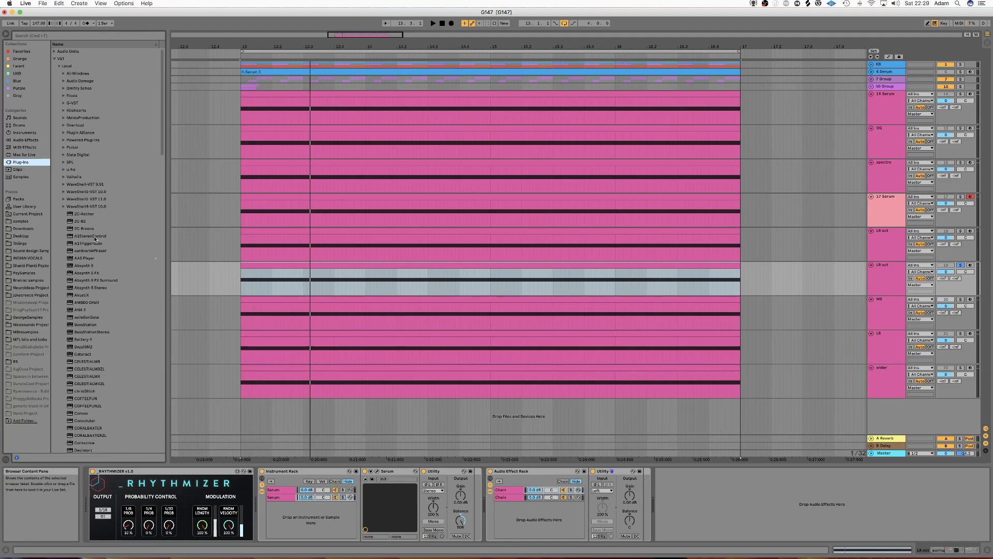
click(94, 236)
double_click(91, 237)
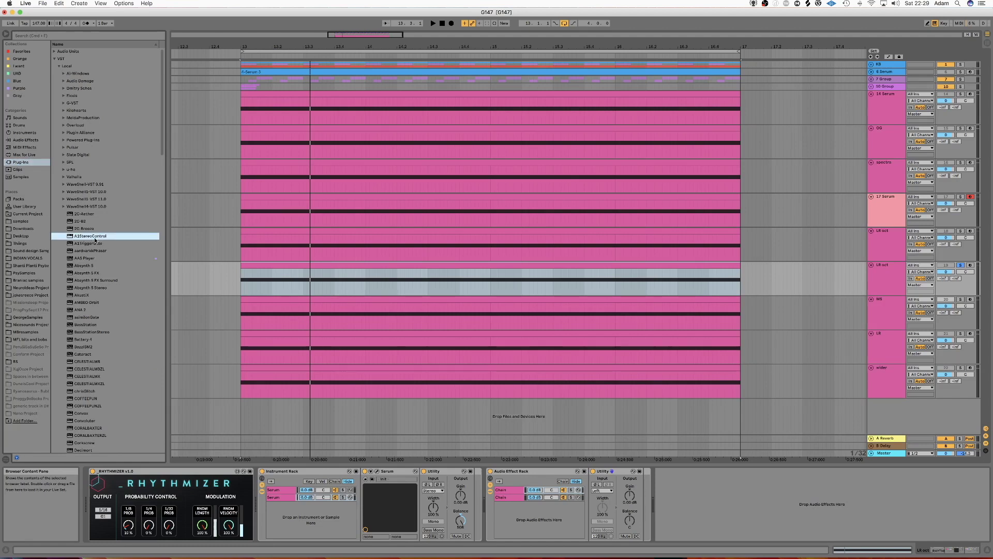
click(685, 472)
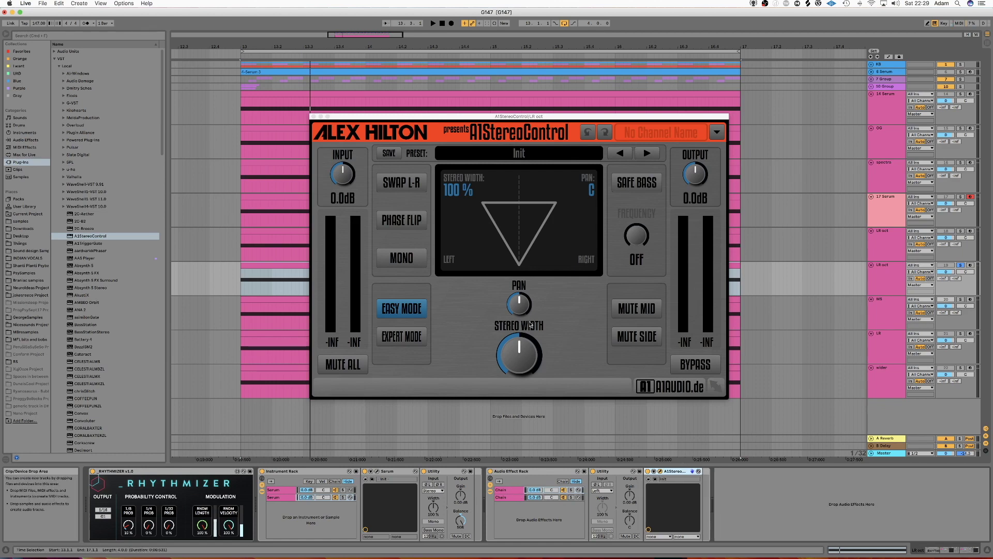
Set A1StereoControl to Pan R100, Stereo Width 200% and Mute Mid.
drag(515, 307, 517, 310)
drag(520, 358, 543, 354)
click(636, 309)
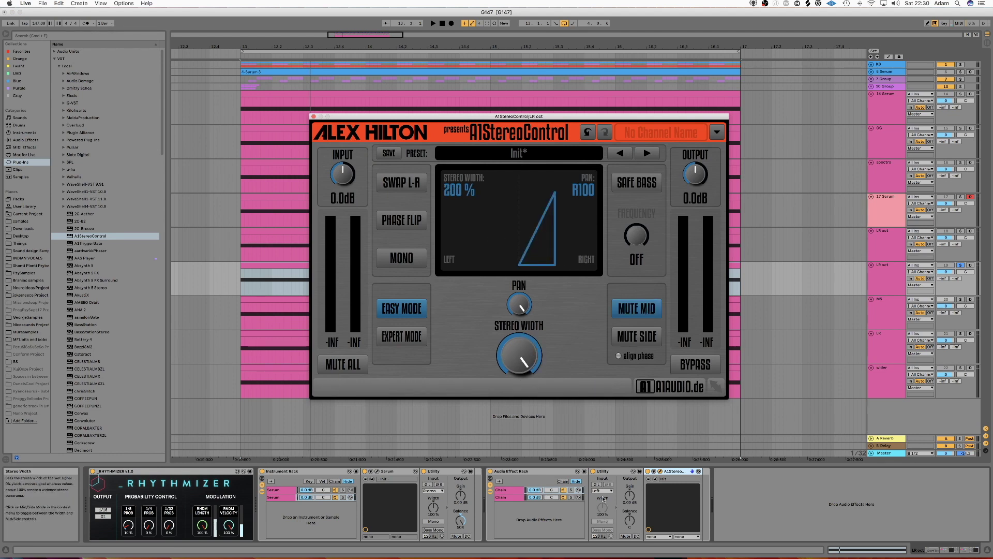
Audition the first and second rack chains each soloed during playback.
click(571, 490)
key(space)
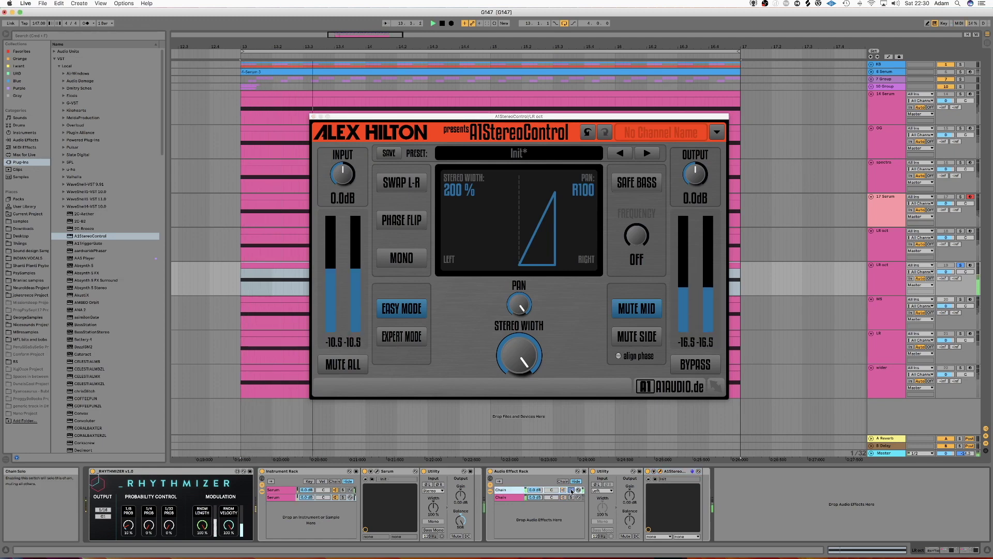
key(space)
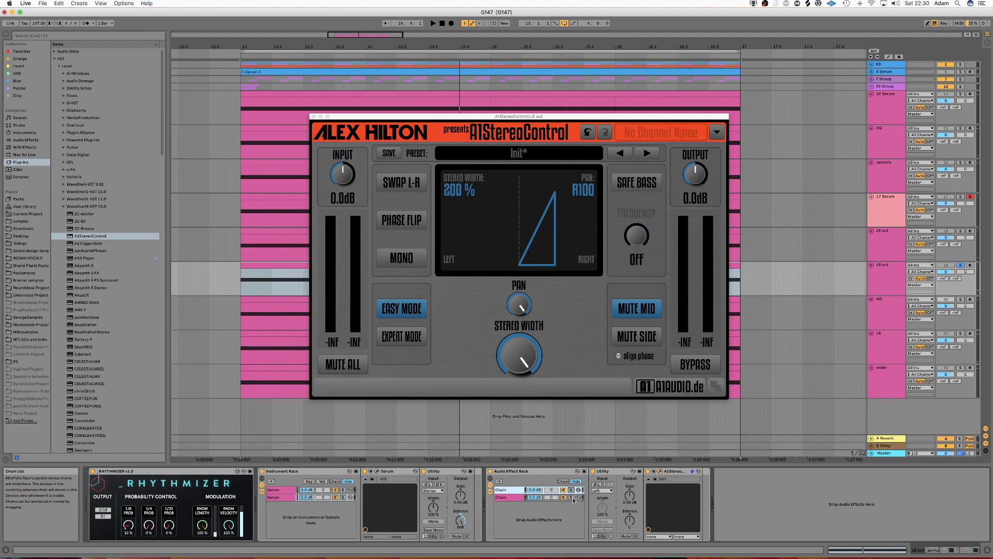
click(571, 498)
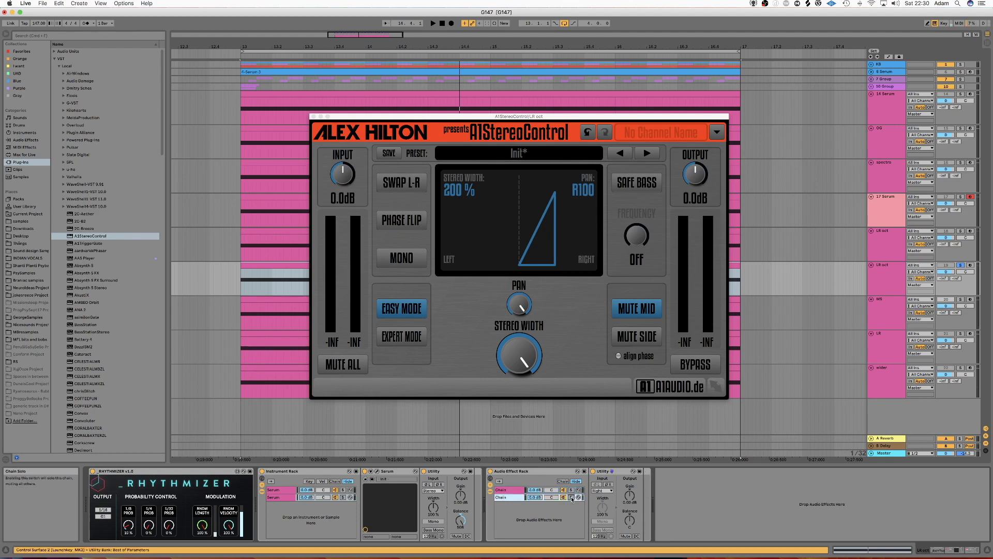
key(space)
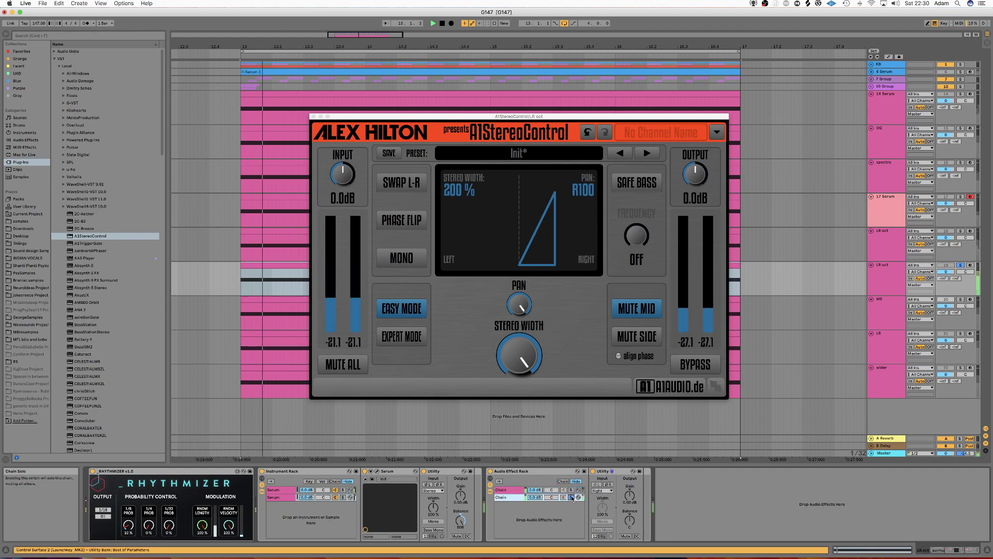
click(571, 490)
key(space)
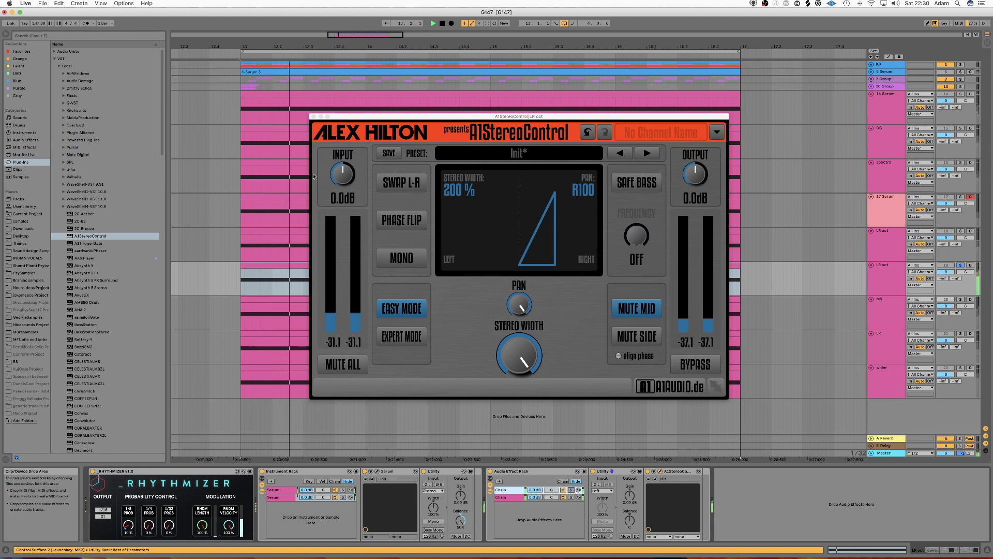
Close the plug-in window and add Utility from the Purple collection at the chain's end.
key(super+alt+p)
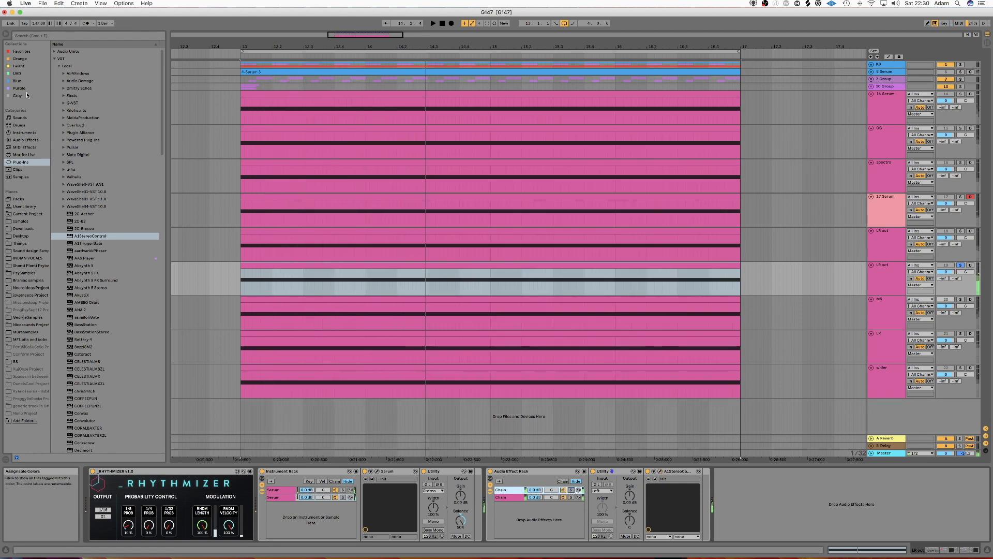
click(19, 88)
drag(70, 51, 775, 541)
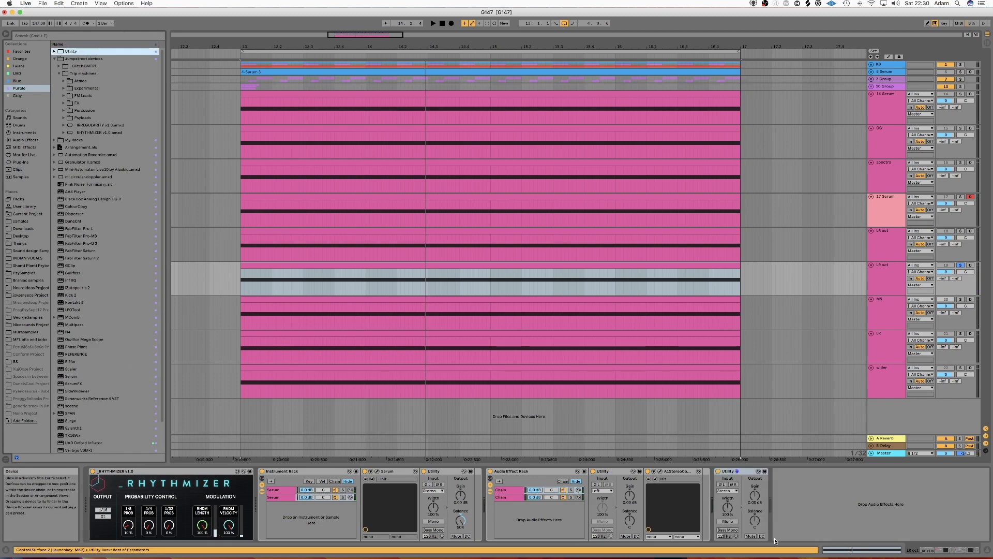
Set the appended Utility to Mono and enable ØR on the second chain's Utility, playing from bar 13.
click(730, 521)
key(space)
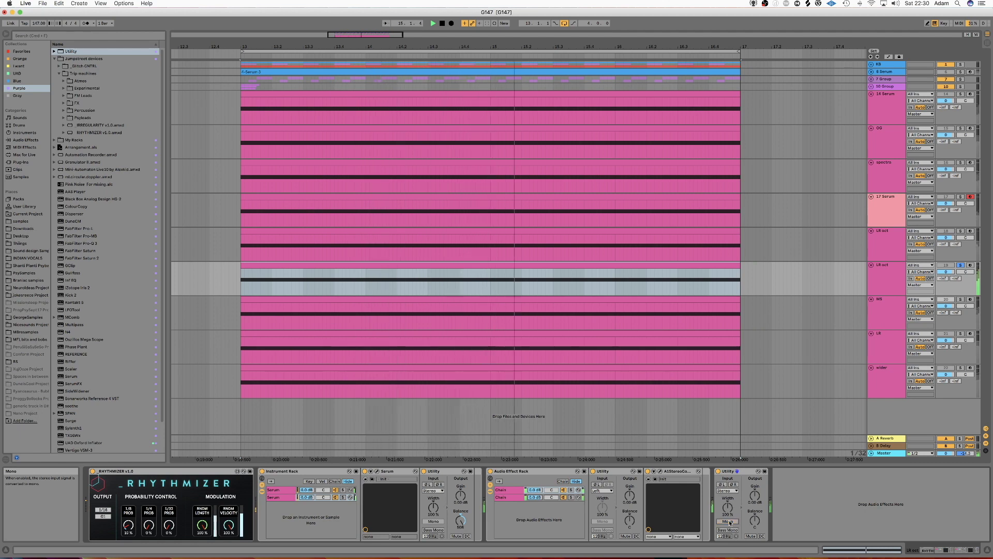
click(506, 499)
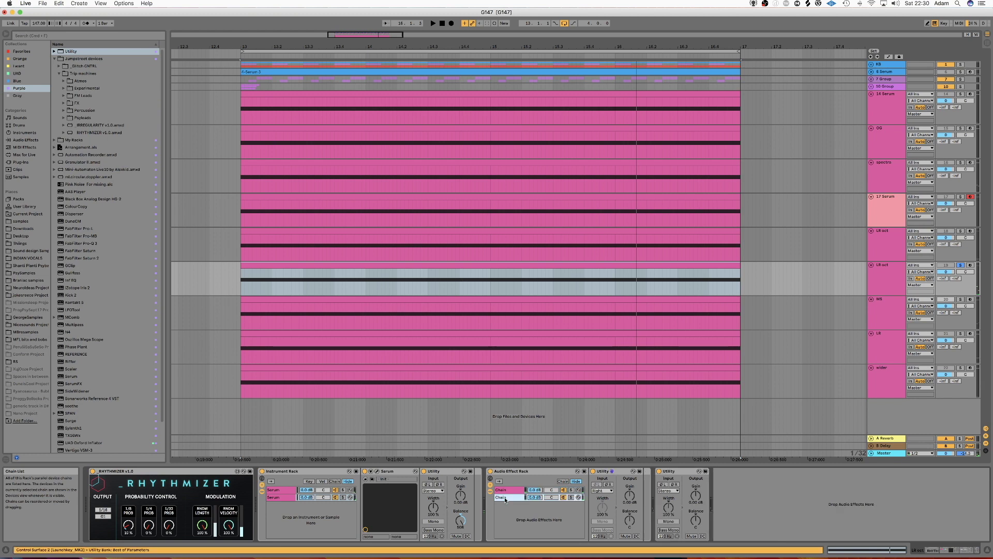
click(608, 485)
click(609, 485)
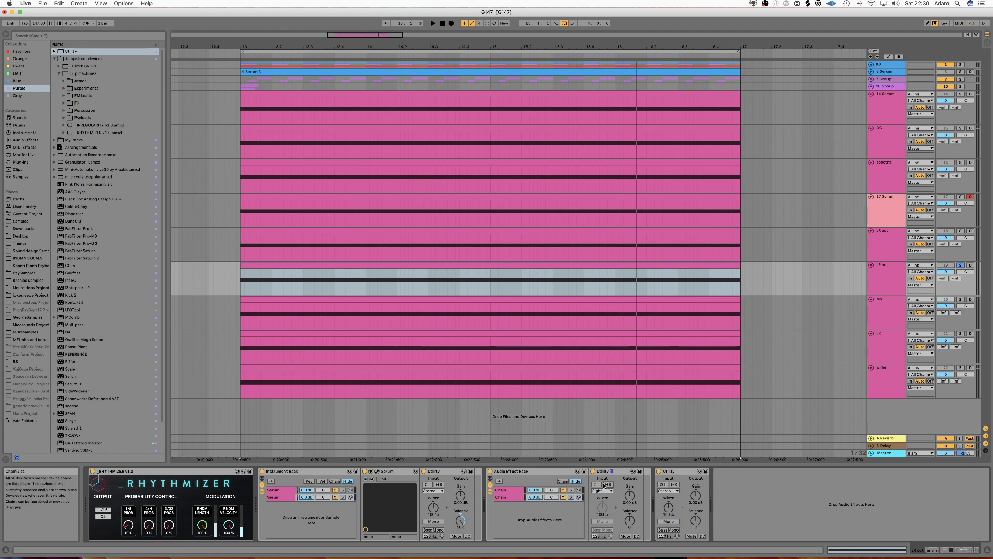
click(515, 499)
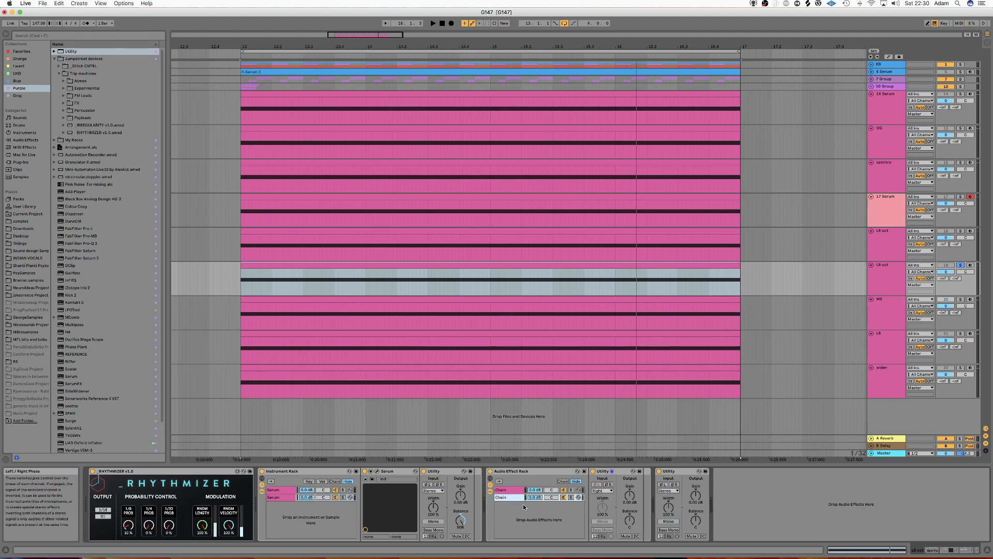
click(609, 485)
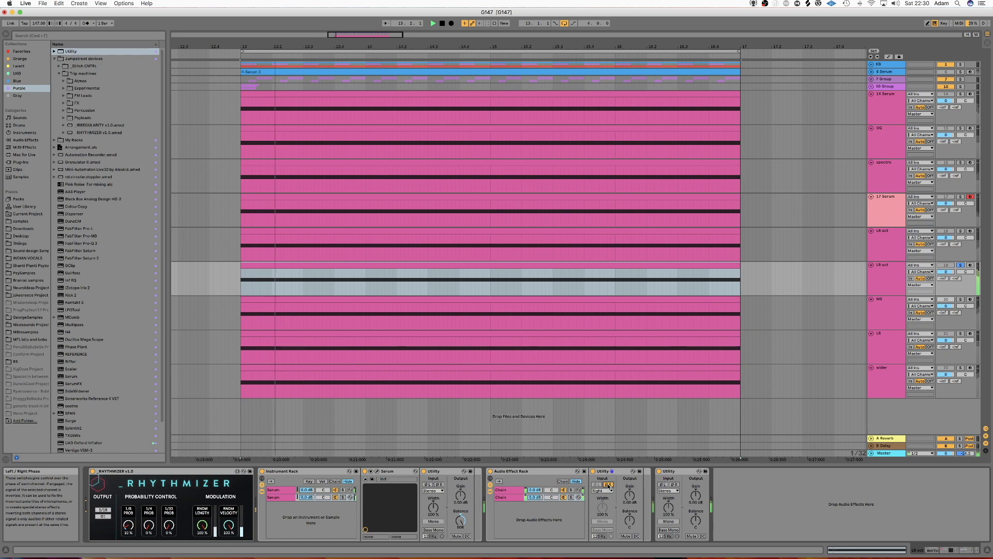
key(space)
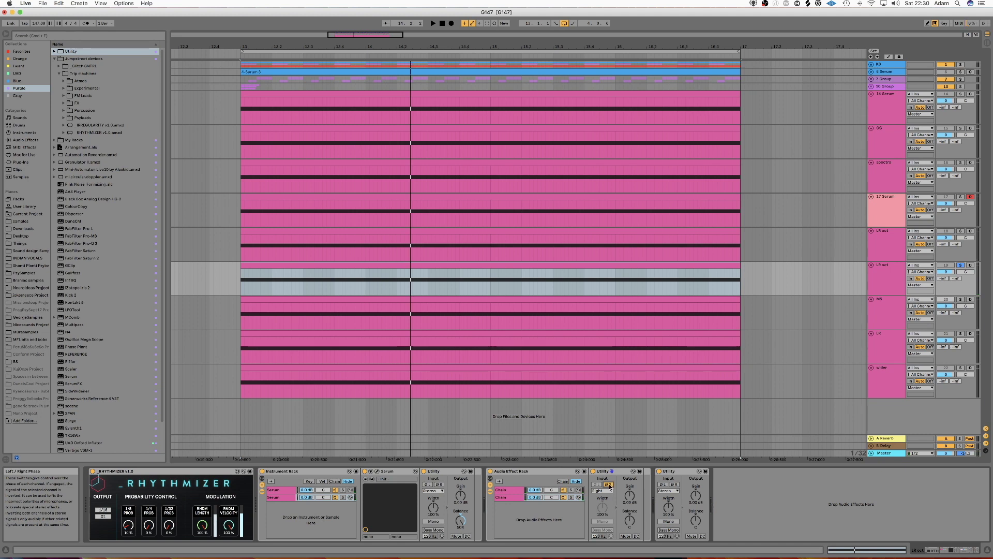
click(887, 341)
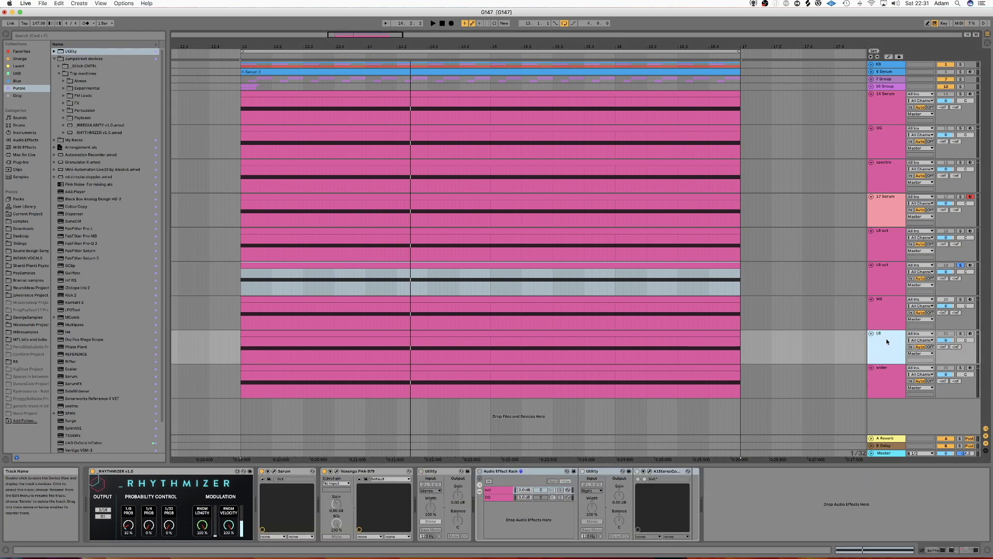
click(331, 474)
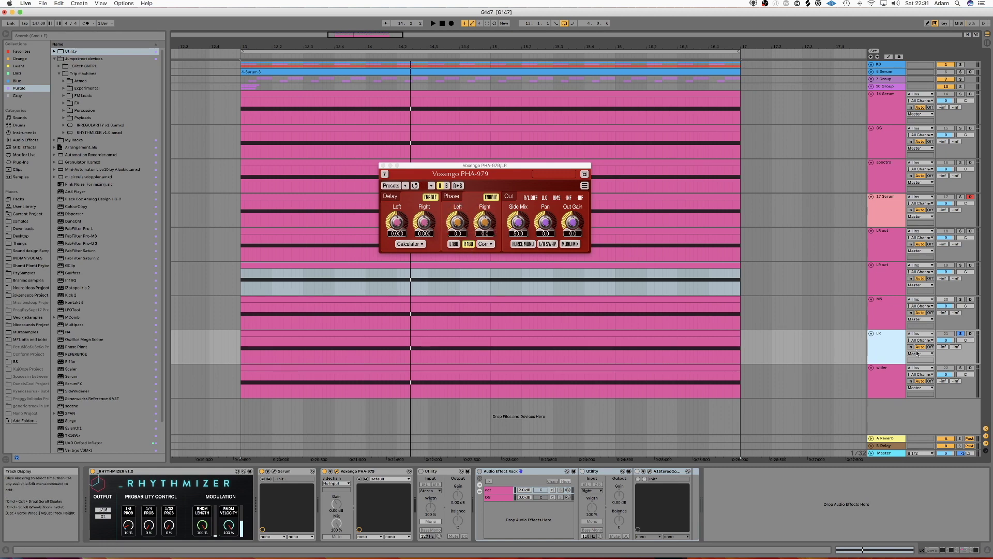
key(super+alt+p)
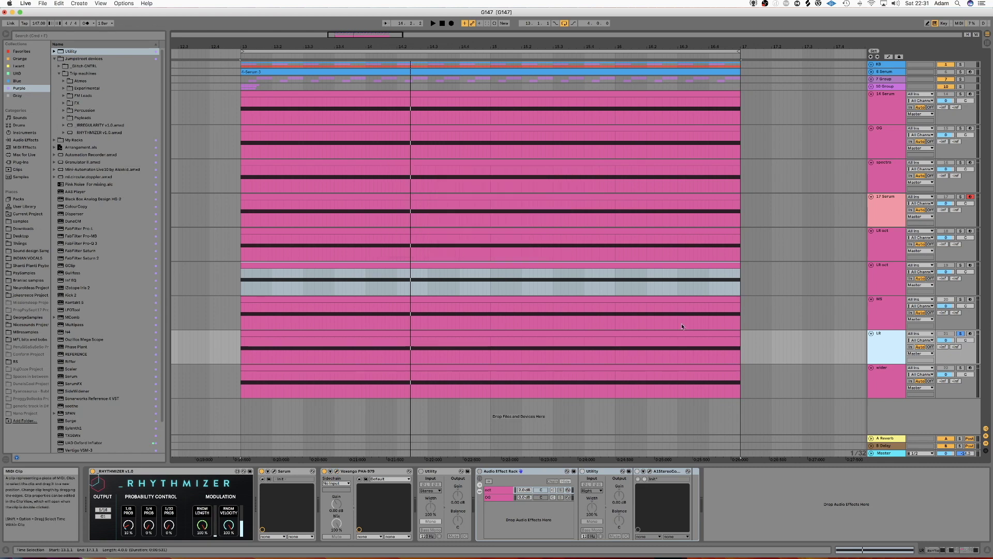
key(space)
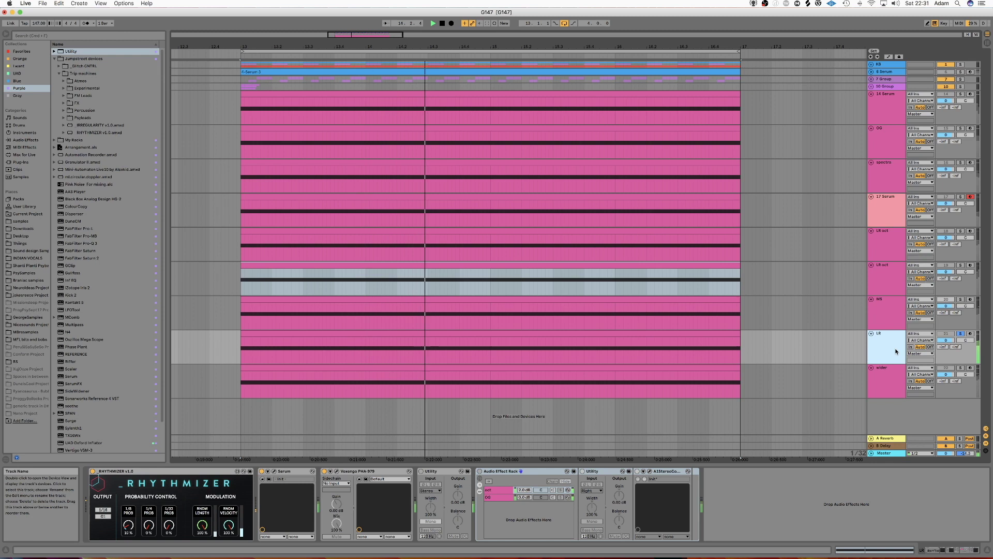
Audition the track with its mono Utility on, then bypass it.
click(422, 471)
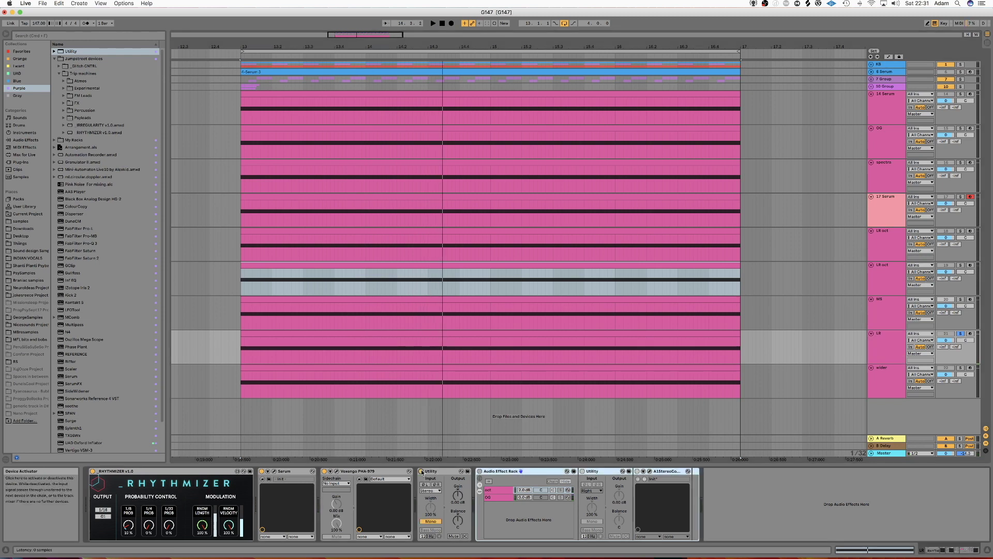
key(space)
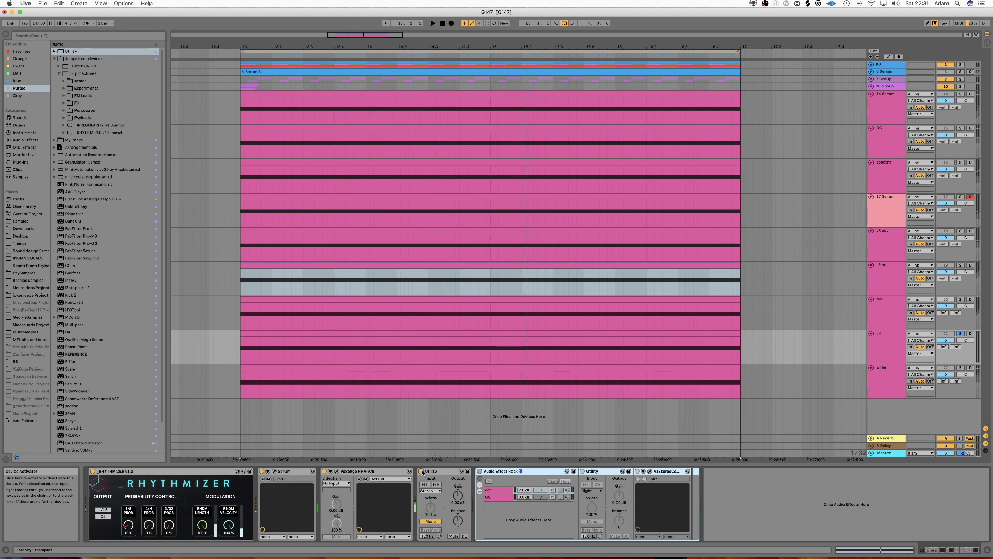
click(422, 471)
Switch on the Audio Effect Rack and compare its oct and OG chains.
click(480, 471)
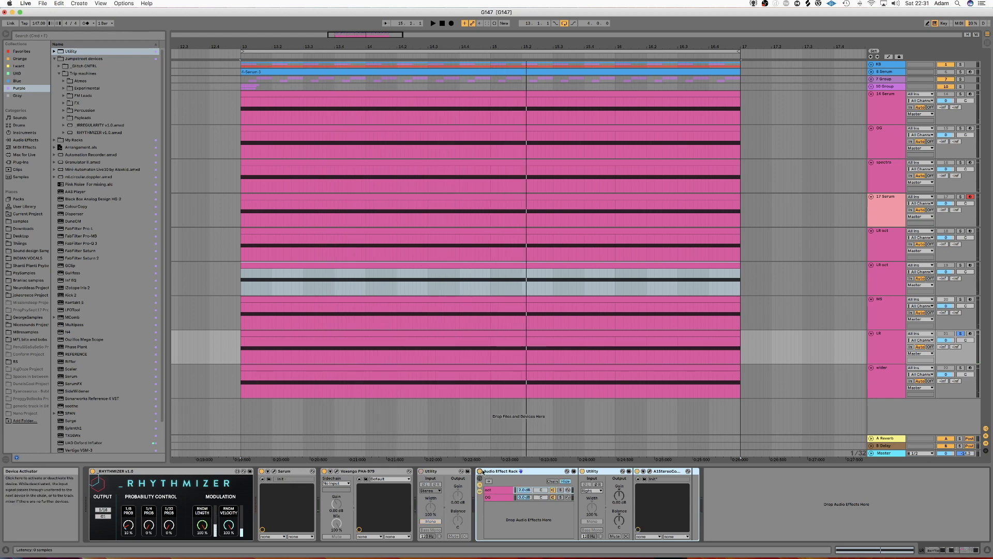
click(498, 491)
click(501, 496)
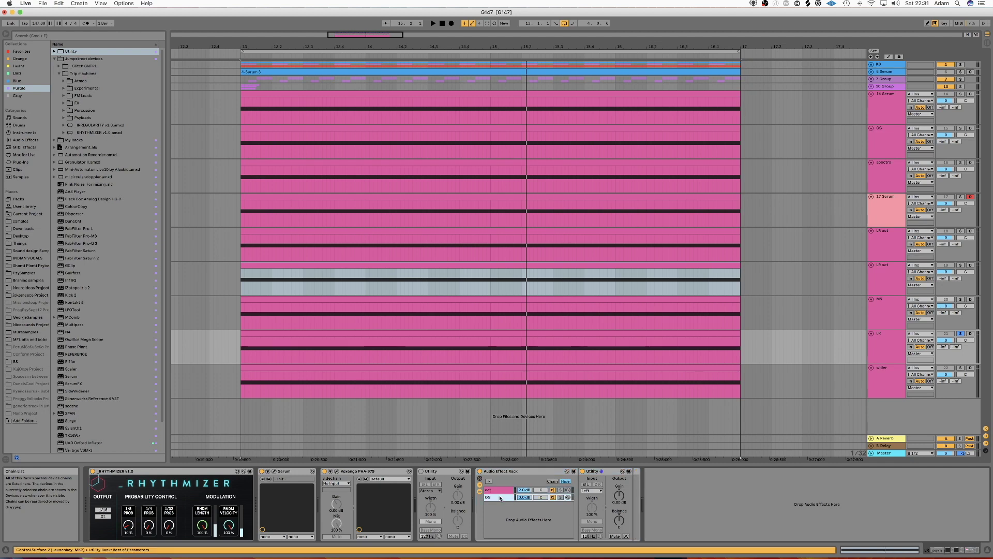
click(491, 489)
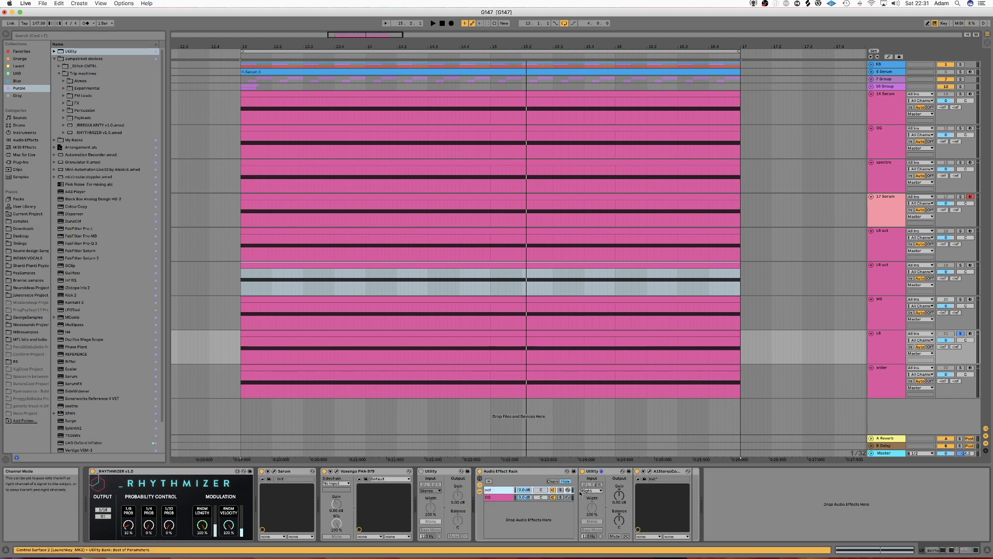
click(488, 497)
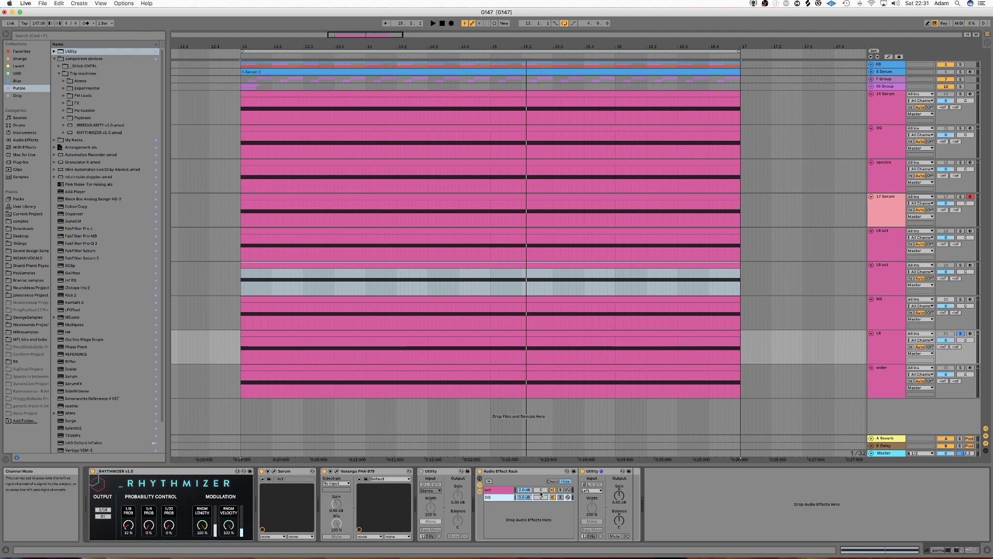
click(506, 490)
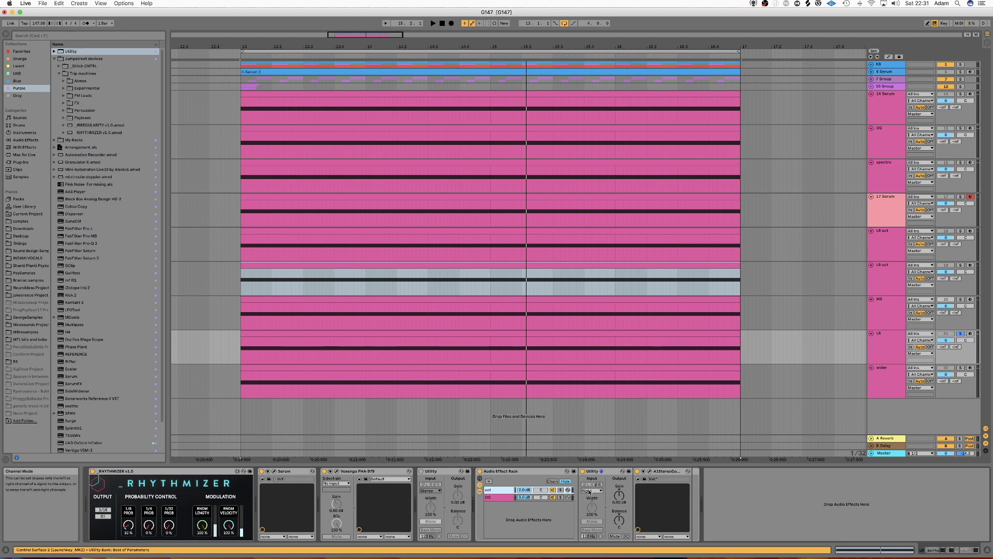
Play from bar 13, then move the Mono Utility to the end of the device chain.
click(649, 471)
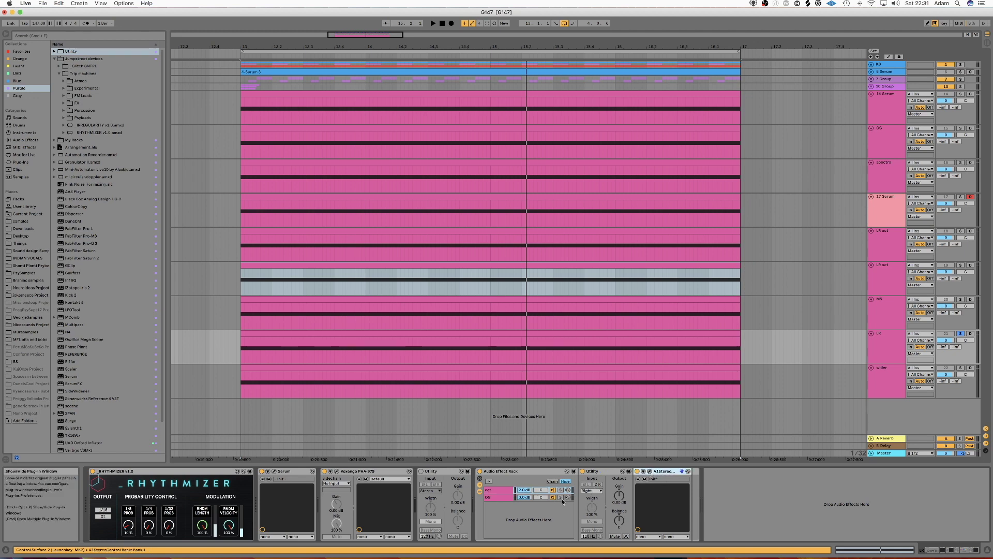
key(space)
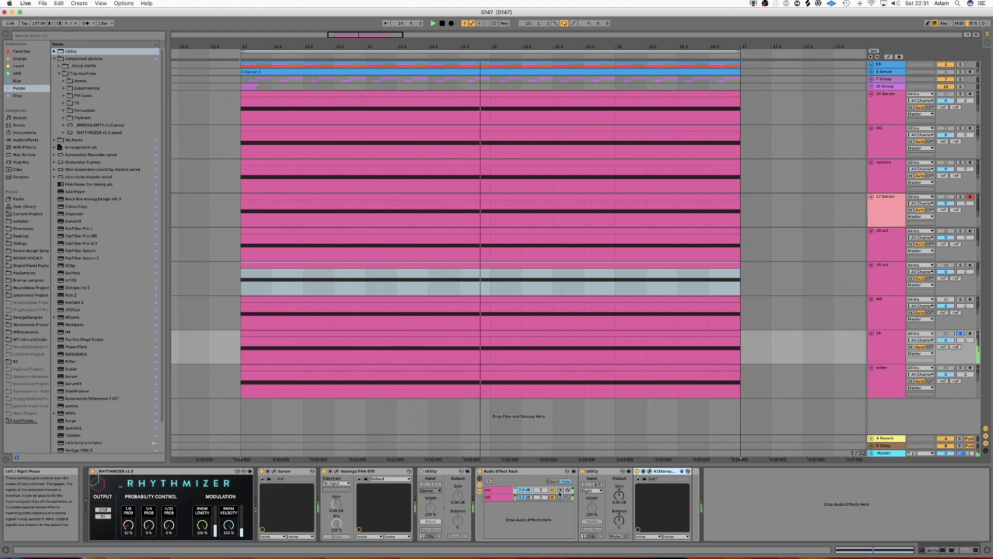
click(500, 497)
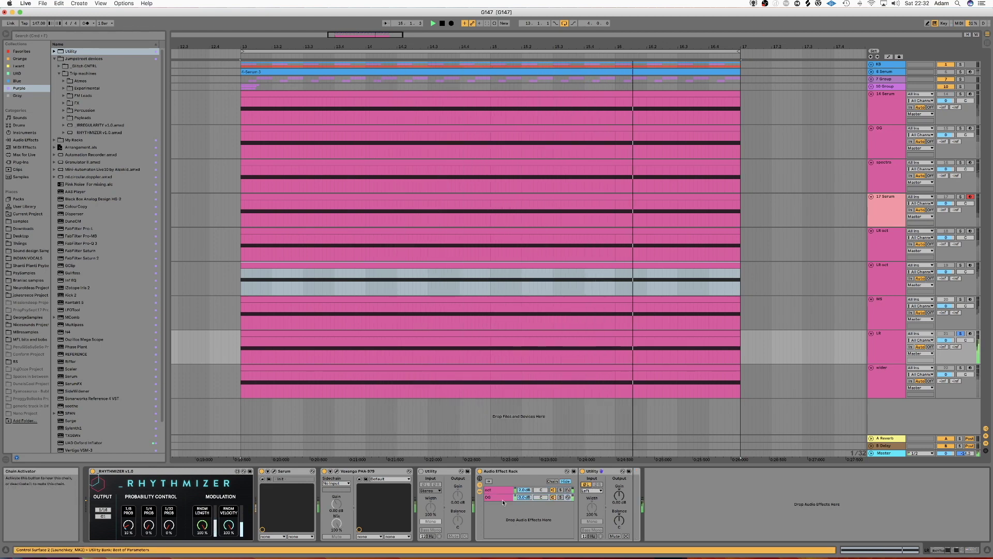
mouse_move(431, 471)
mouse_down()
mouse_move(671, 491)
mouse_move(651, 490)
mouse_up()
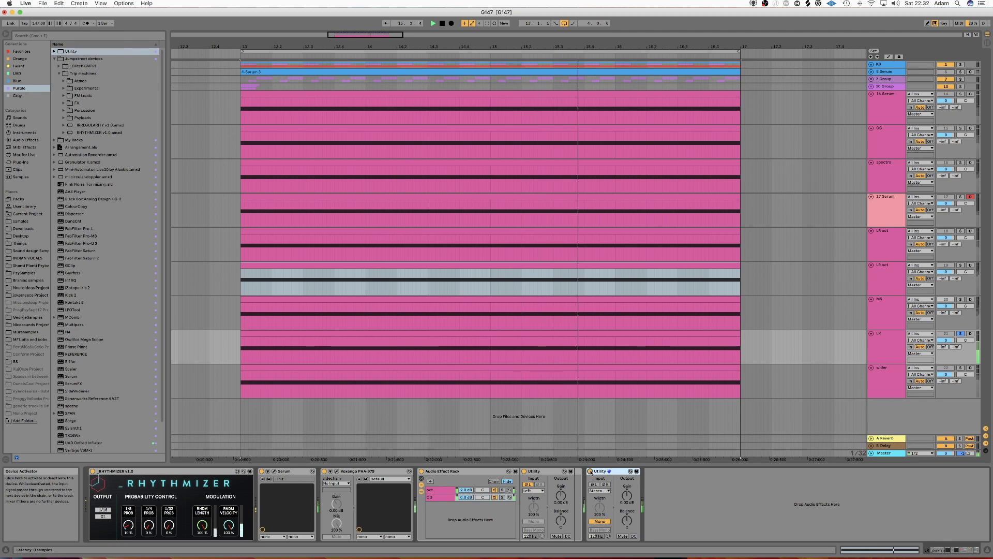
key(space)
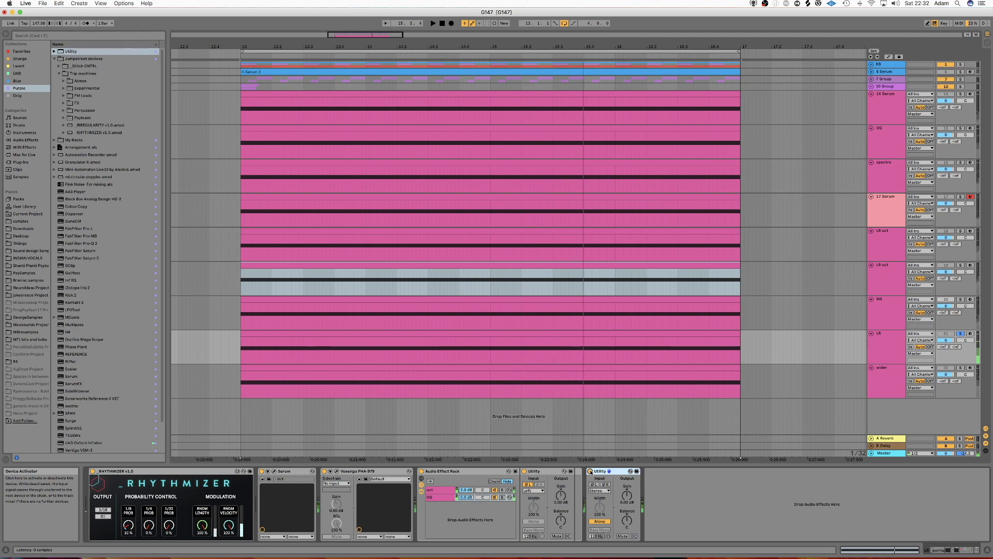
click(422, 472)
key(space)
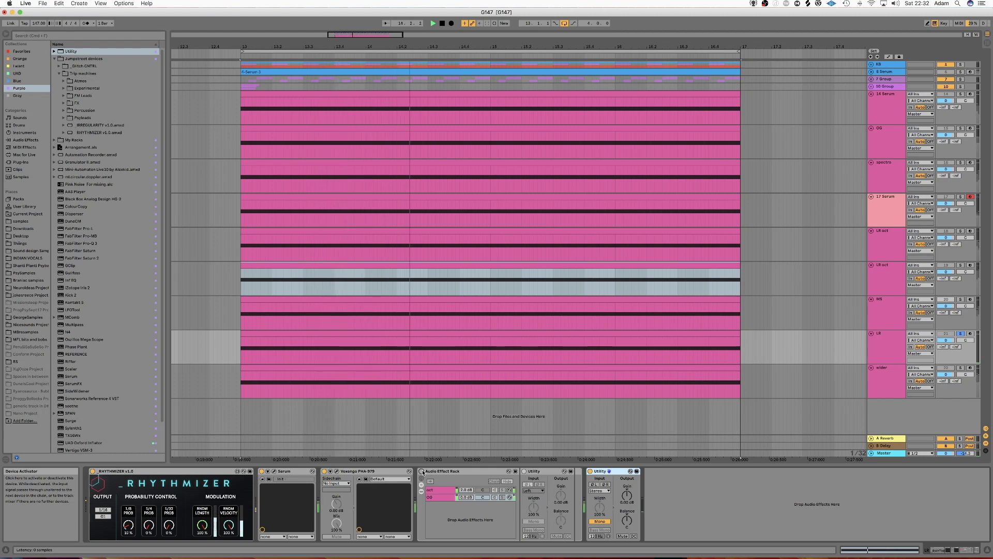
click(423, 471)
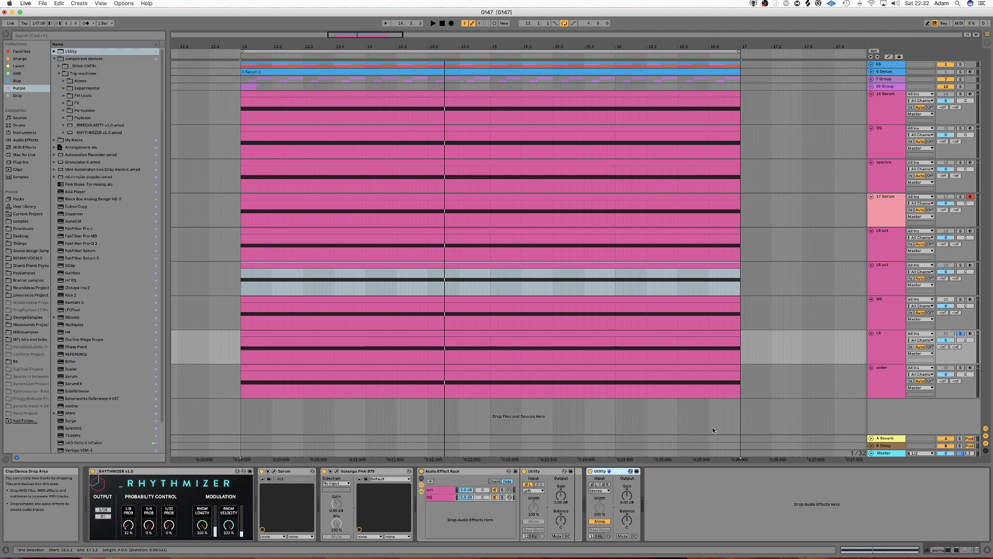
click(883, 377)
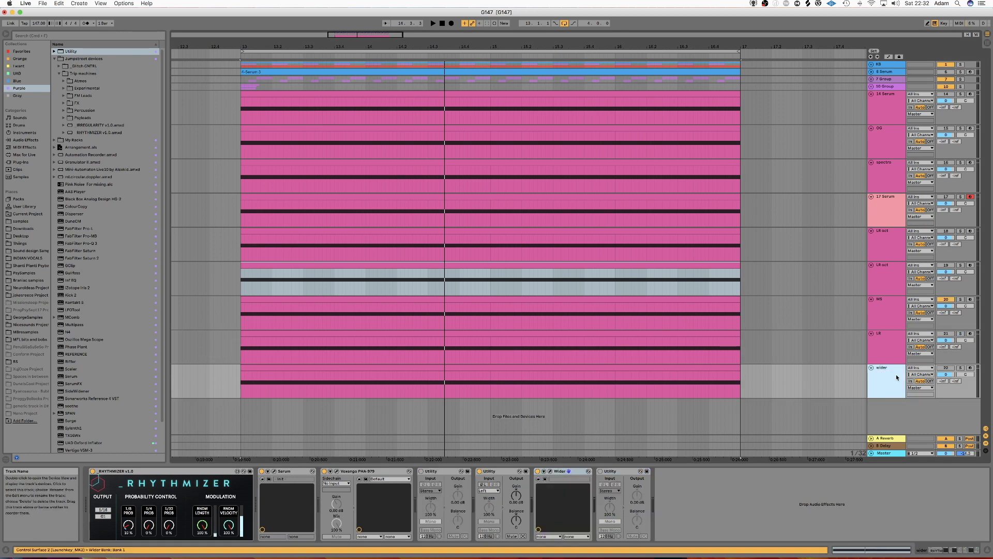
Solo the wider track and switch off R 180 in Voxengo PHA-979's window.
click(961, 367)
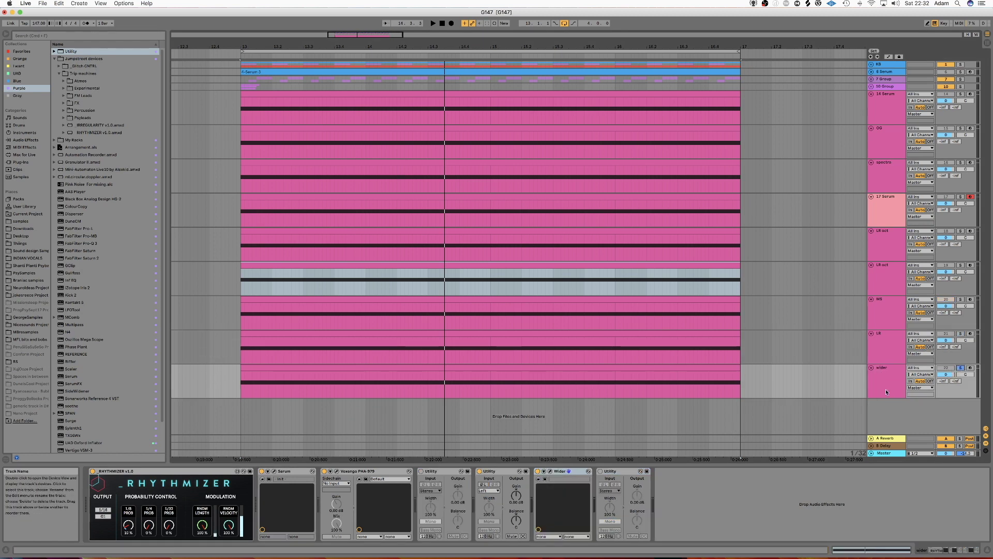
click(337, 472)
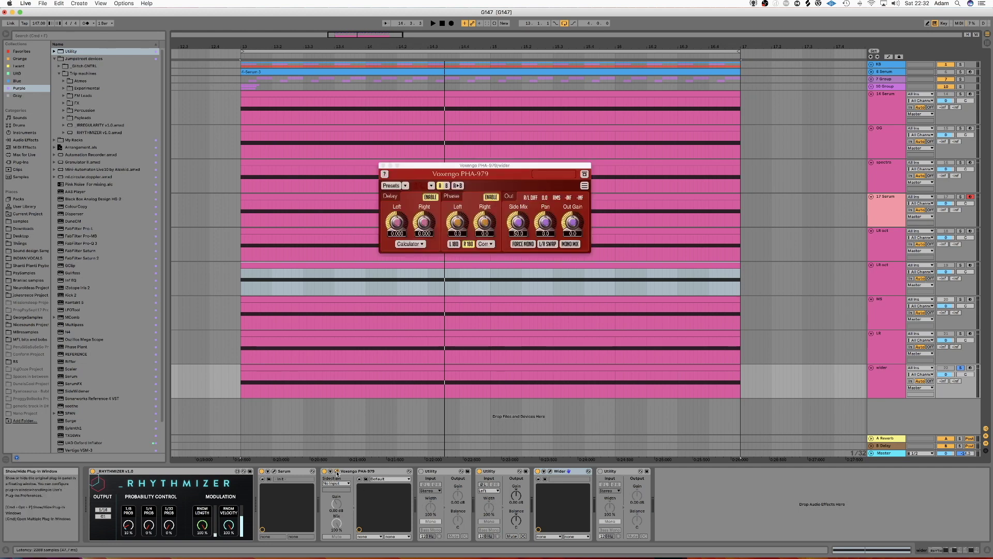
click(470, 244)
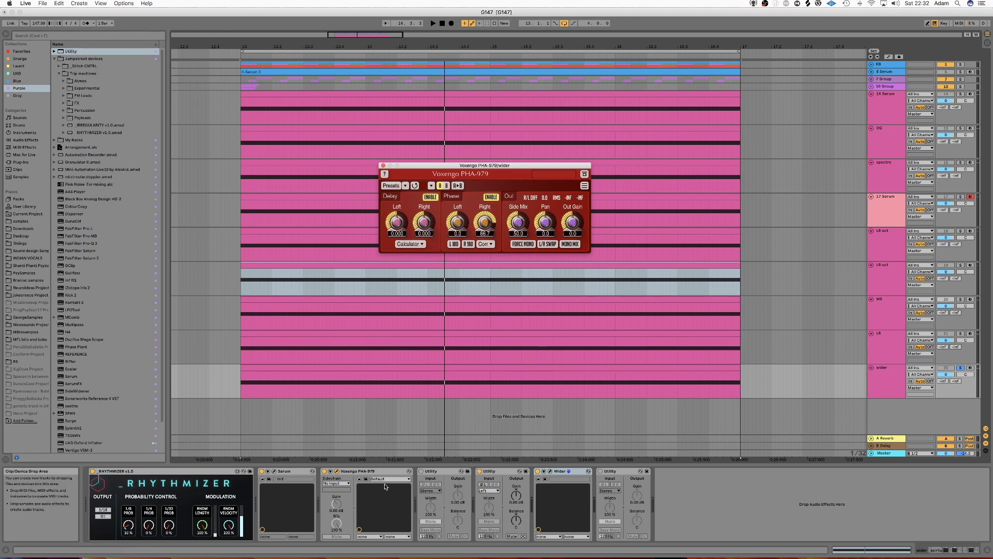
click(337, 471)
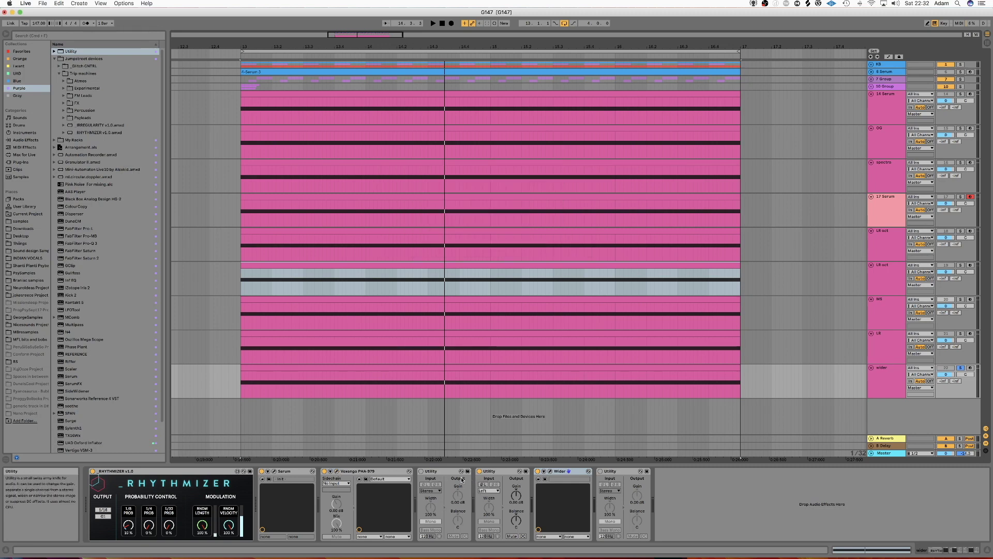
click(491, 492)
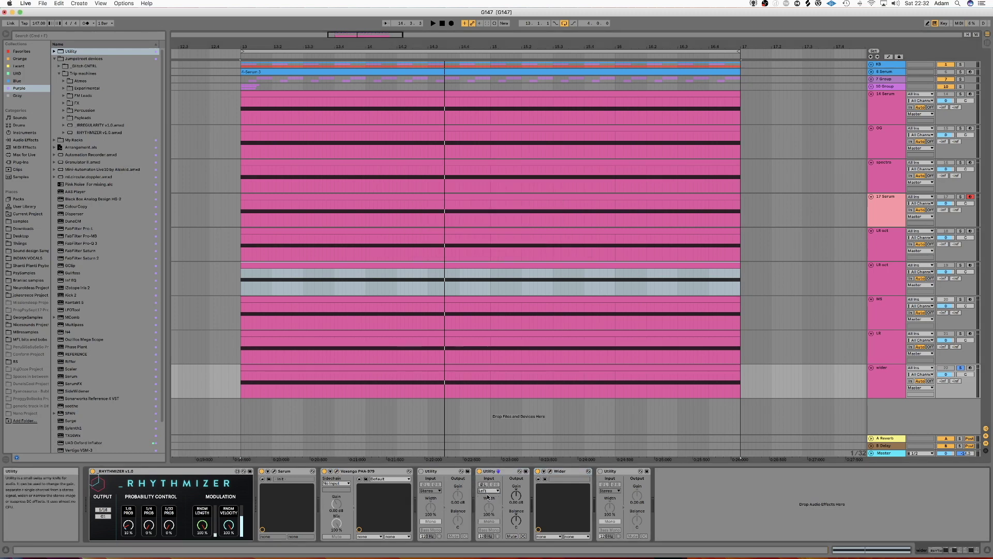
click(538, 471)
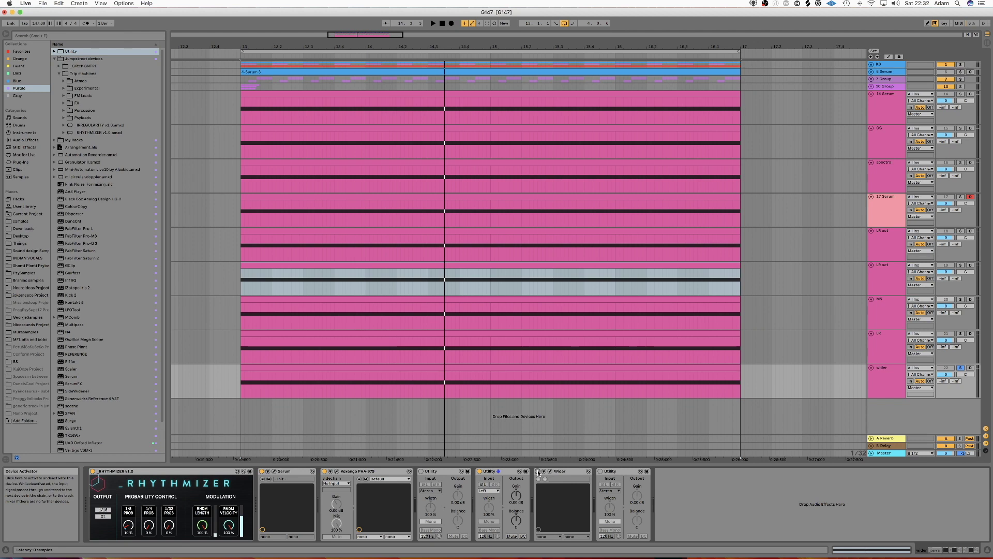
key(space)
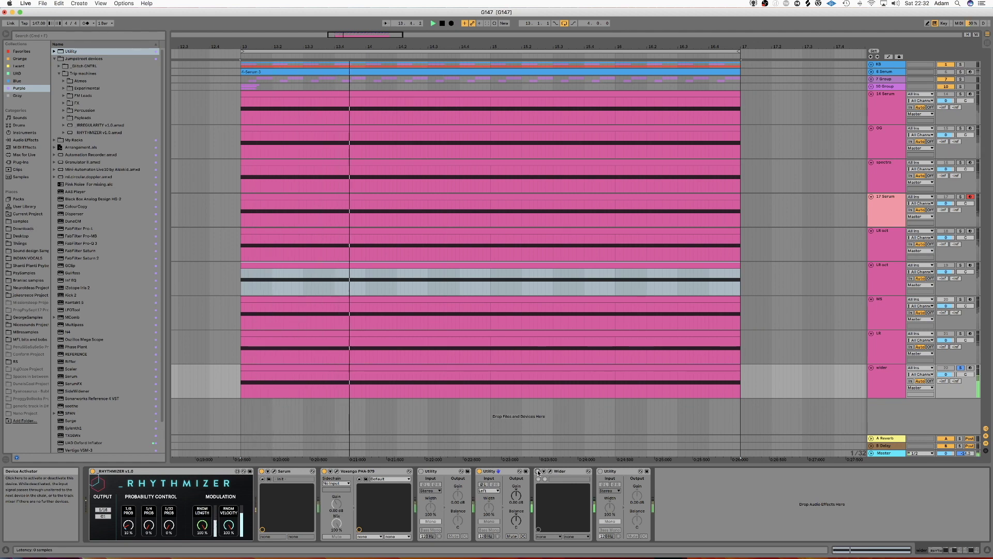
click(538, 471)
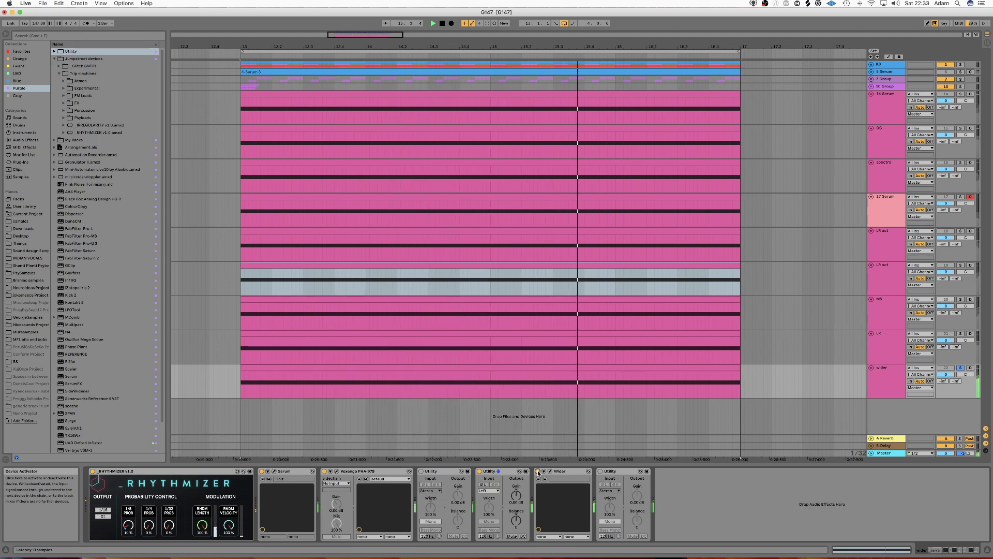
click(607, 472)
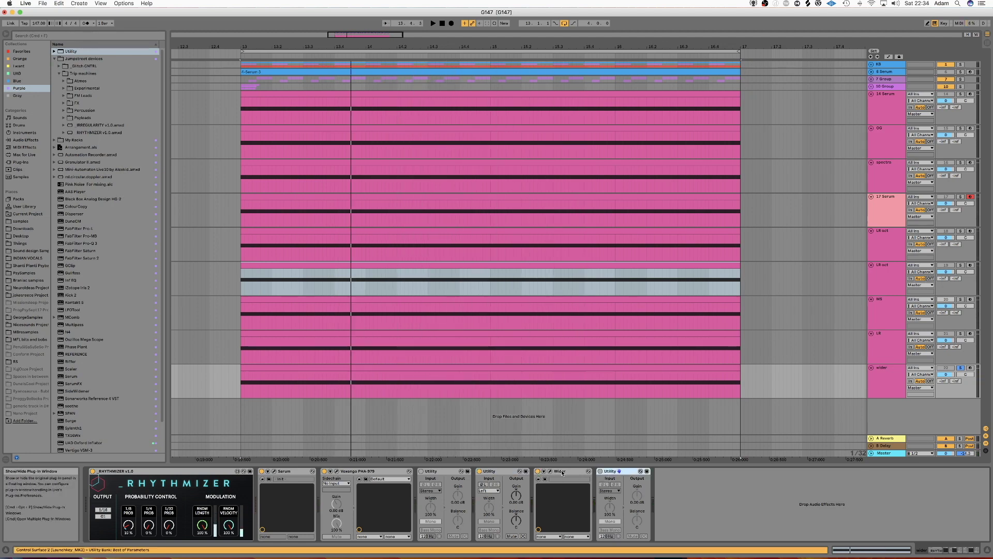
key(space)
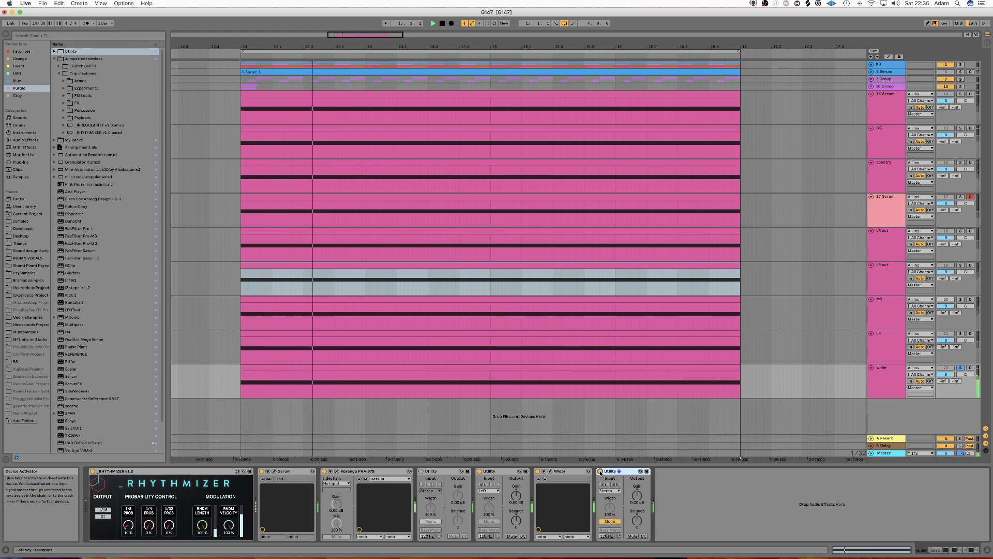
click(600, 472)
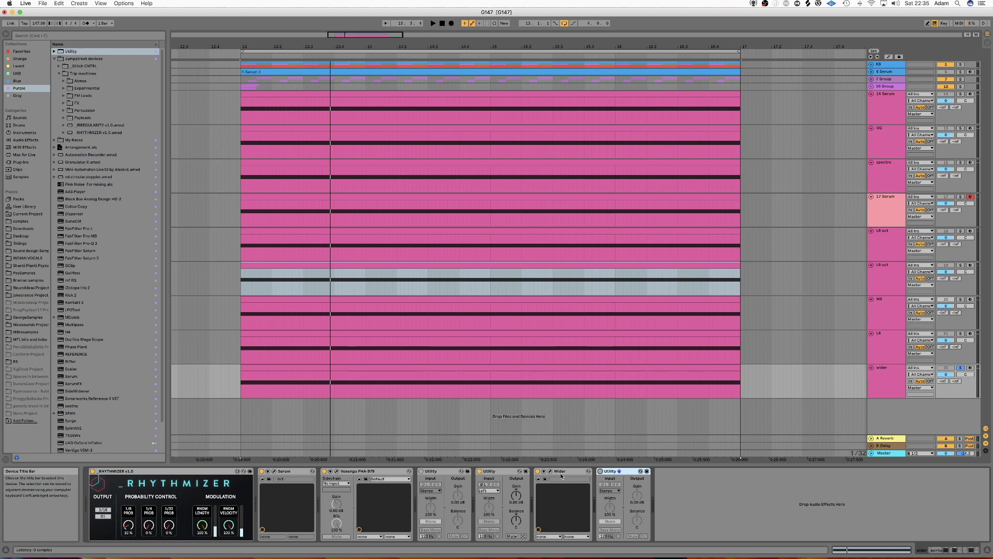
Select the Wider plugin device in the wider track's chain.
click(561, 473)
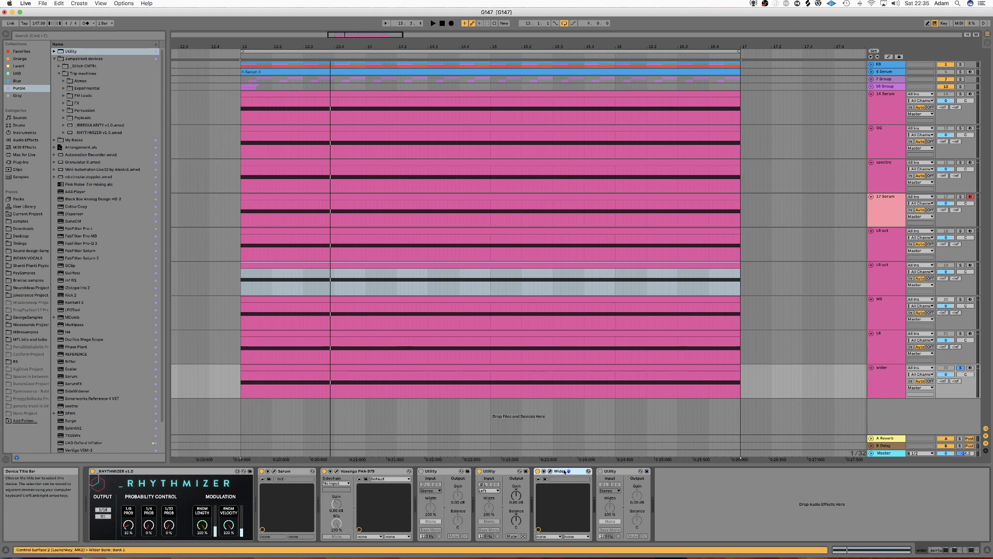